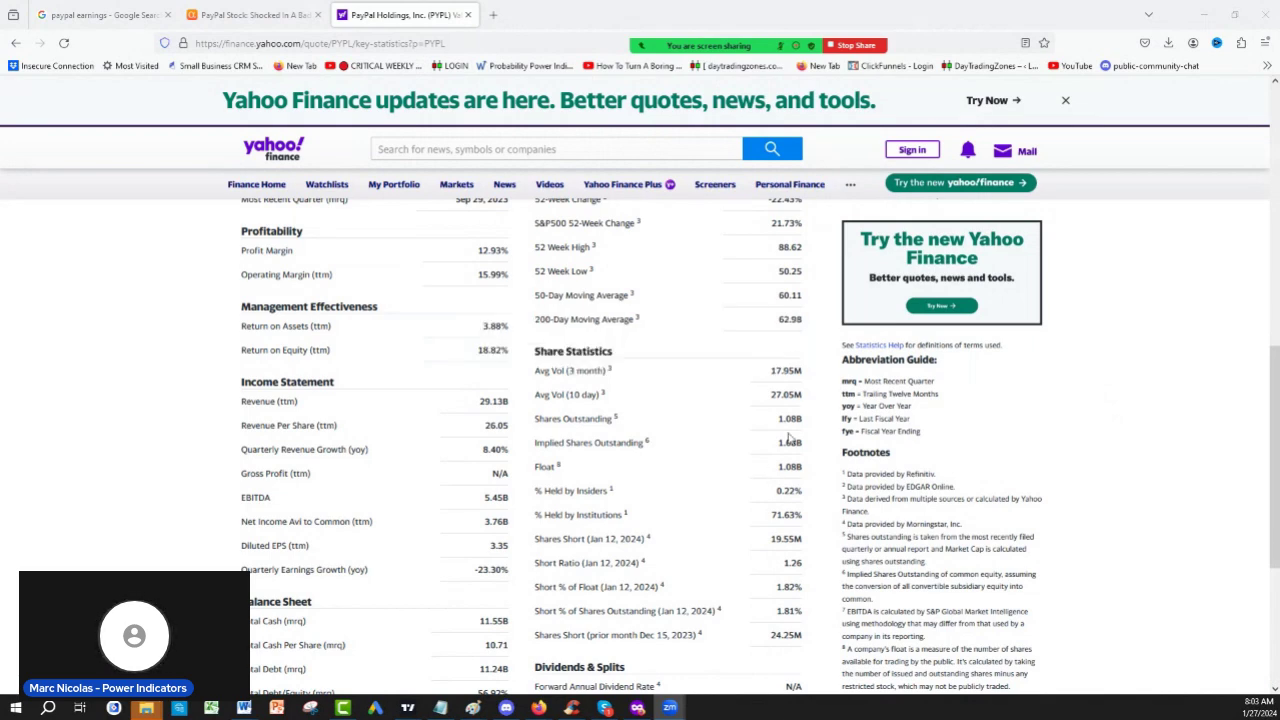
- Review PayPal's valuation, profitability and share statistics on Yahoo Finance, and switch to the PYPL weekly chart in TradingView
{"action": "scroll", "coordinate": [474, 366], "scroll_direction": "up", "scroll_amount": 3}
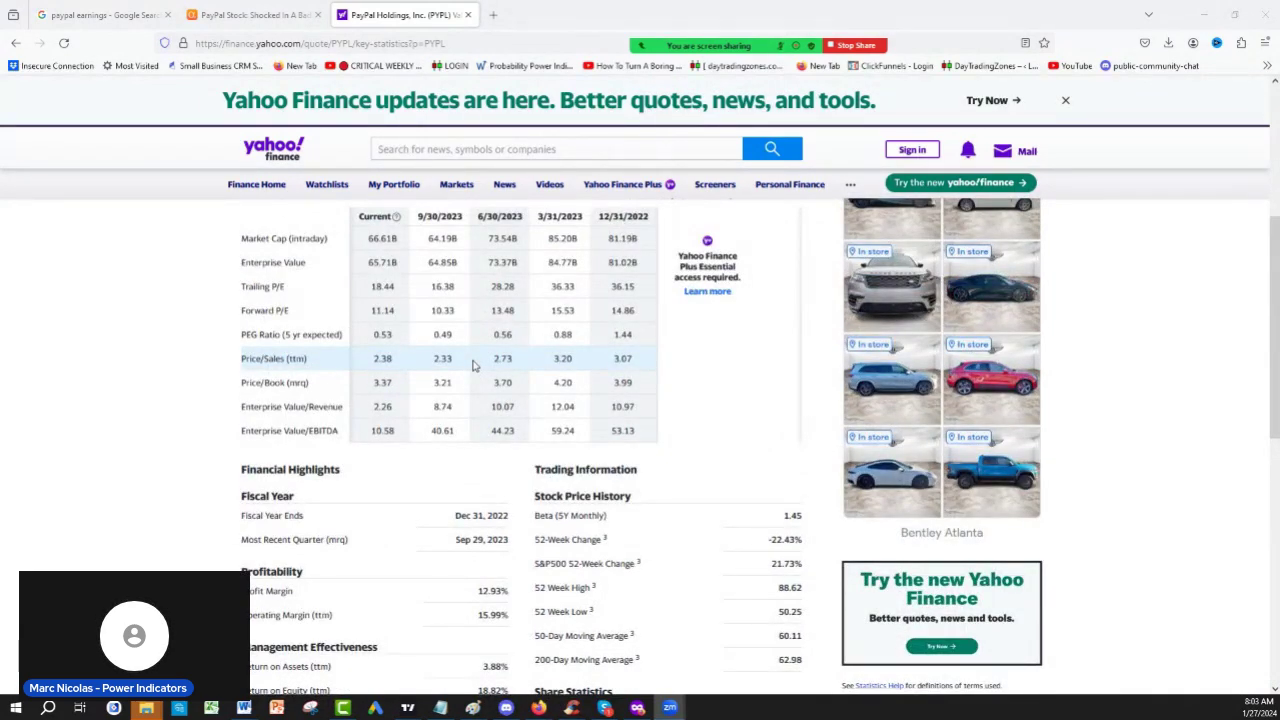
{"action": "scroll", "coordinate": [474, 366], "scroll_direction": "down", "scroll_amount": 3}
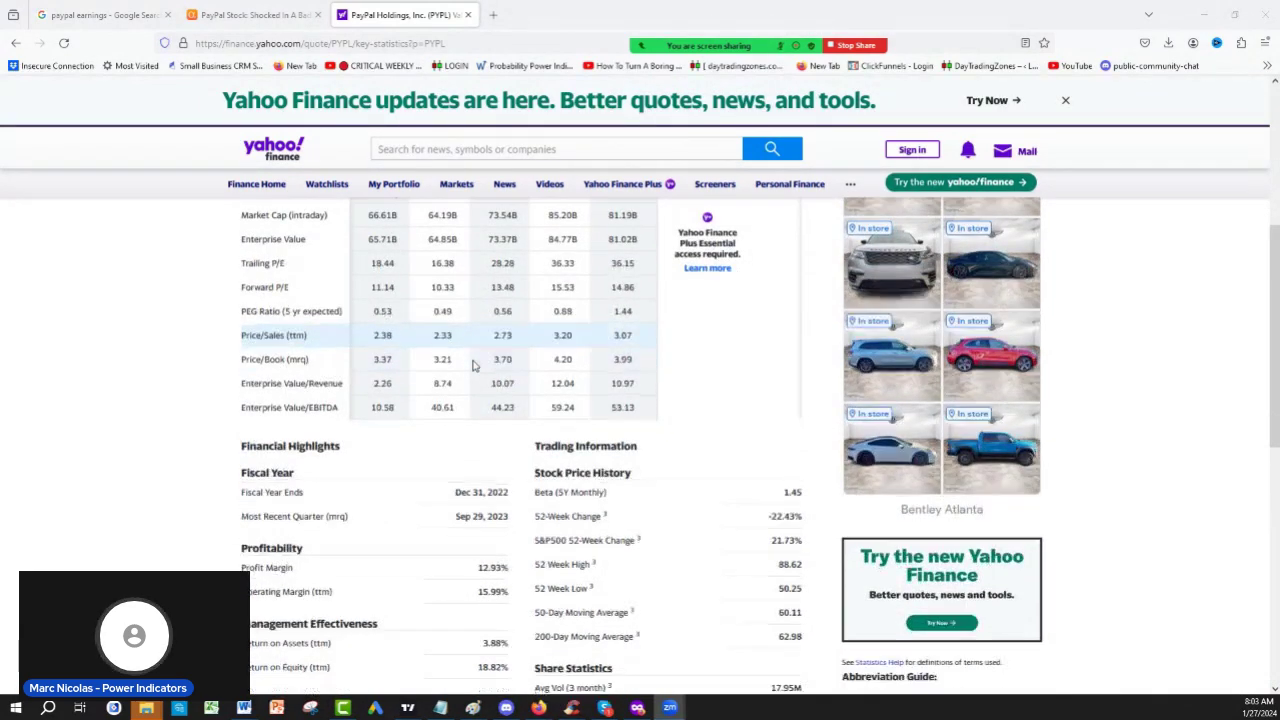
{"action": "scroll", "coordinate": [476, 363], "scroll_direction": "down", "scroll_amount": 1}
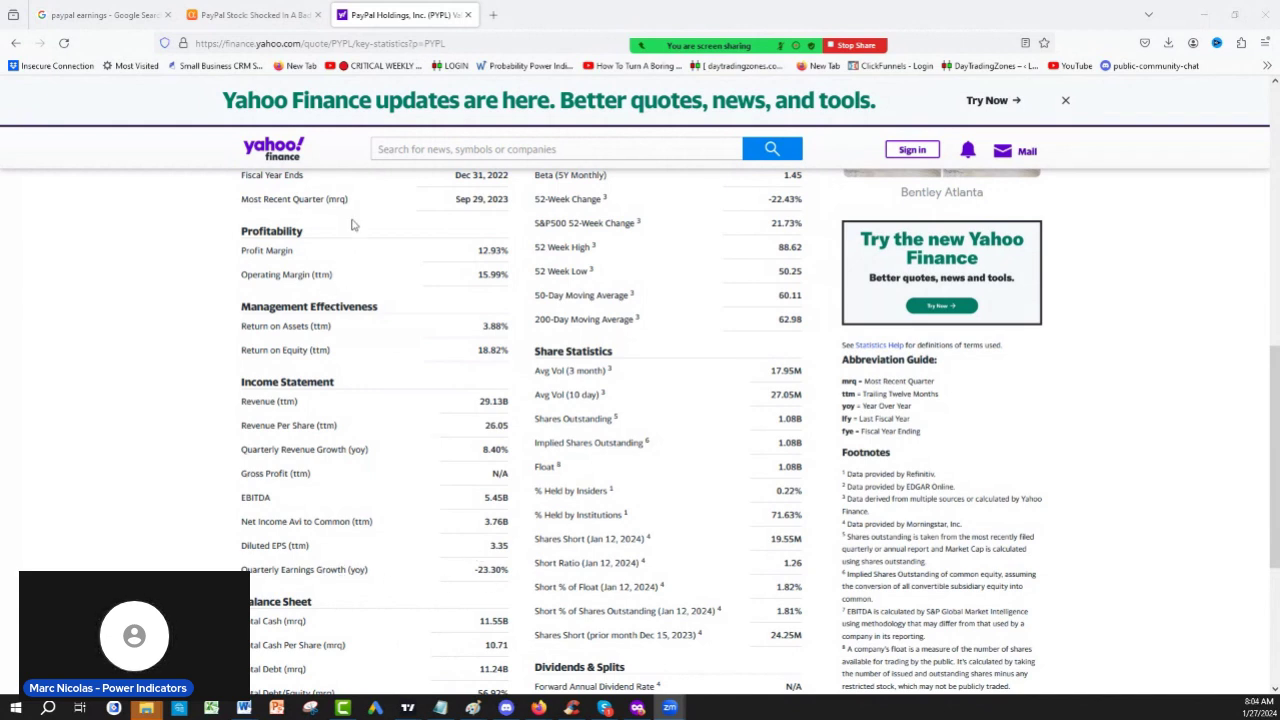
{"action": "mouse_move", "coordinate": [352, 137]}
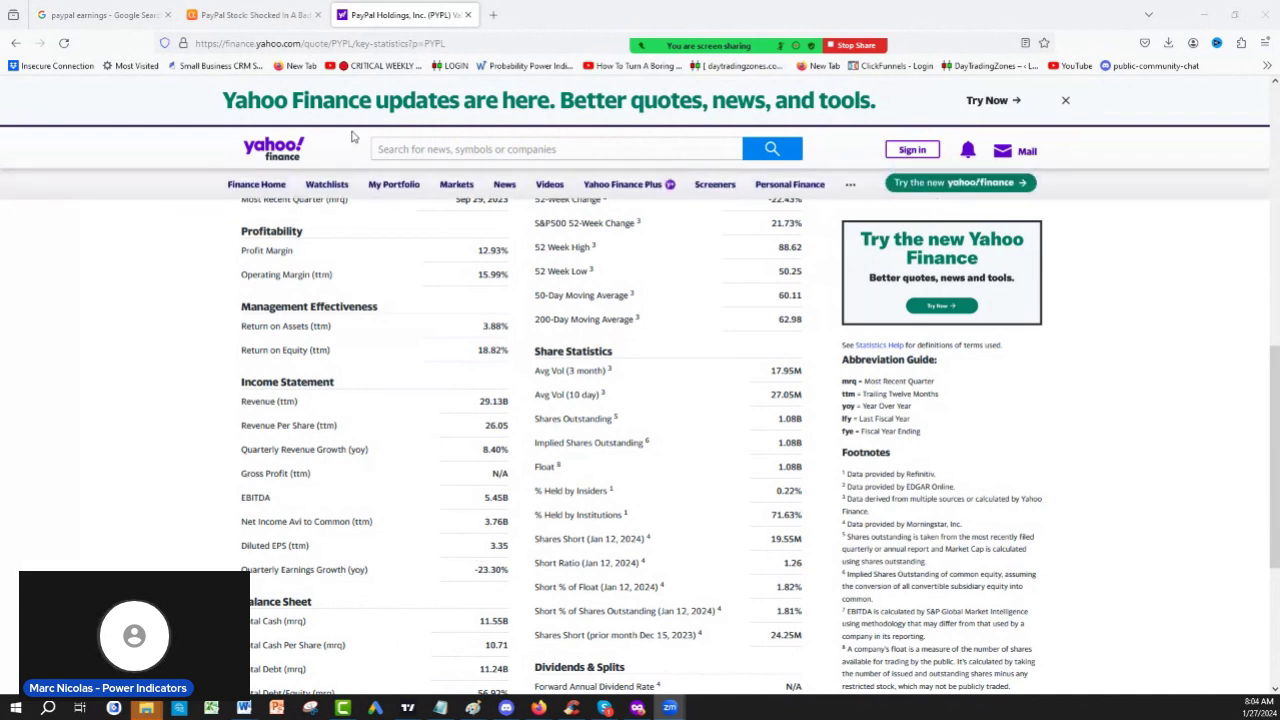
{"action": "left_click", "coordinate": [1205, 16]}
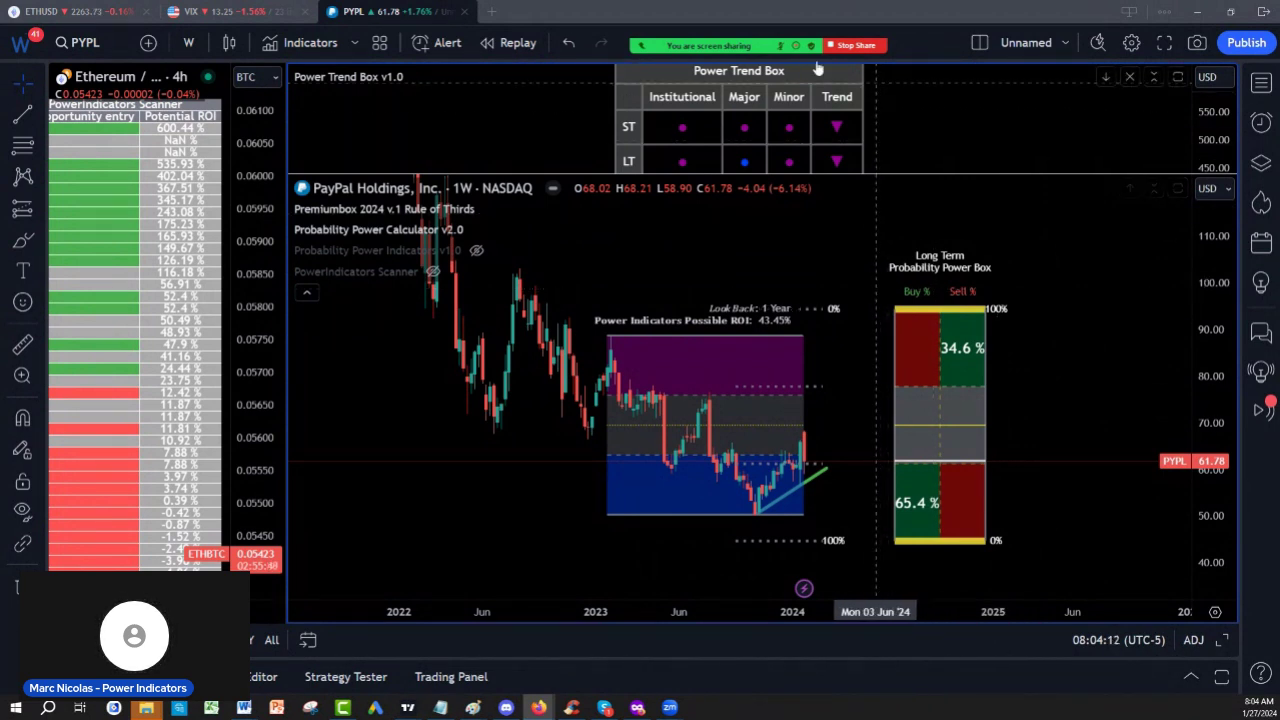
- Dismiss Zoom's muted-recording notice and unmute the microphone
{"action": "mouse_move", "coordinate": [697, 45]}
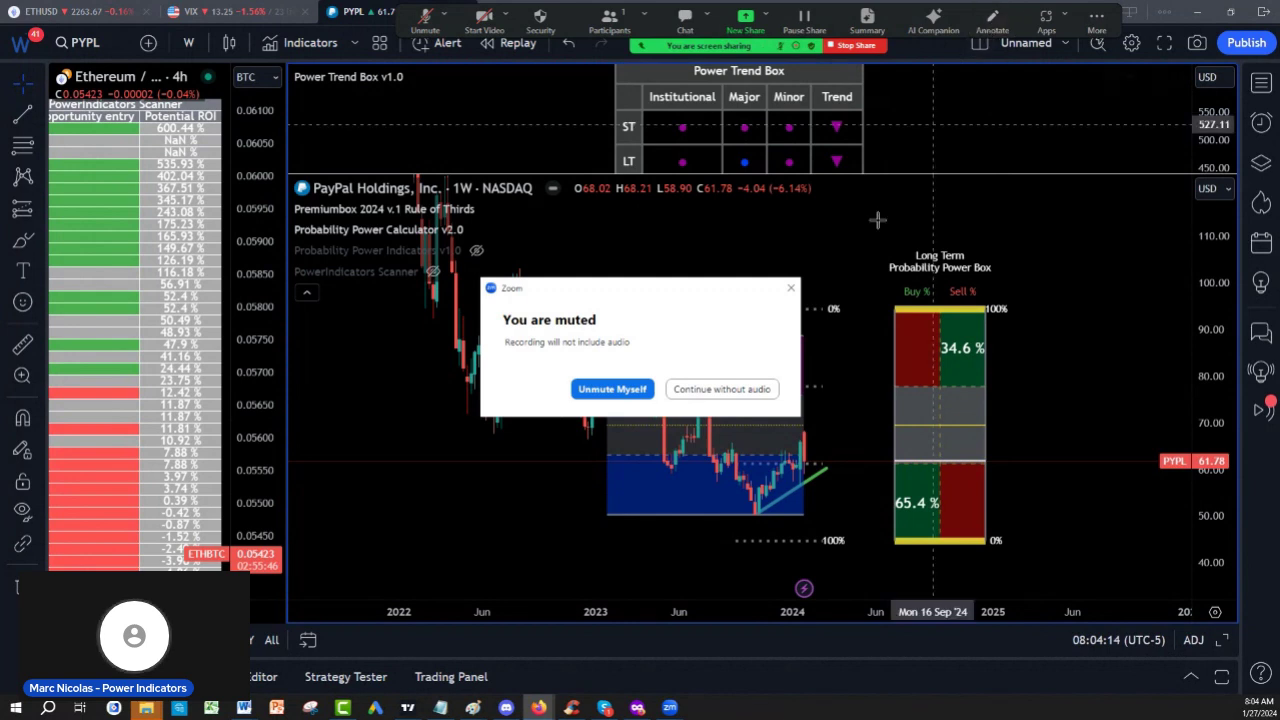
{"action": "left_click", "coordinate": [791, 289]}
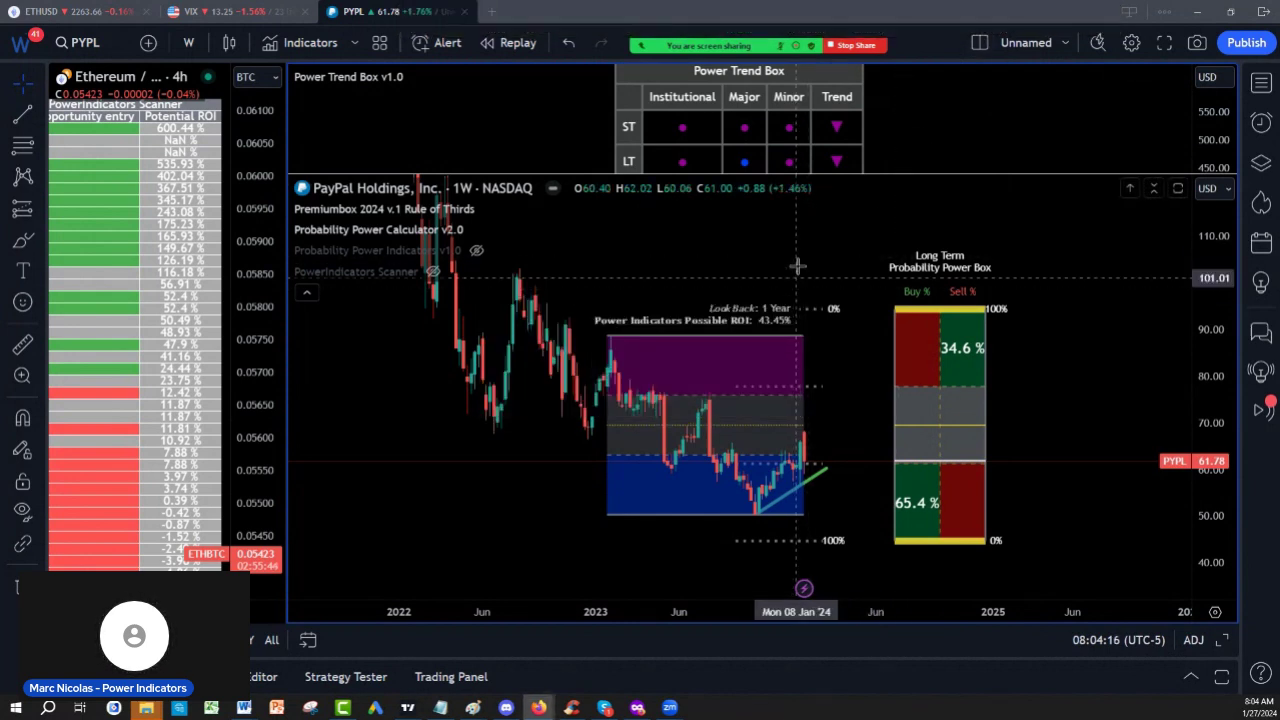
{"action": "key", "text": "alt+a"}
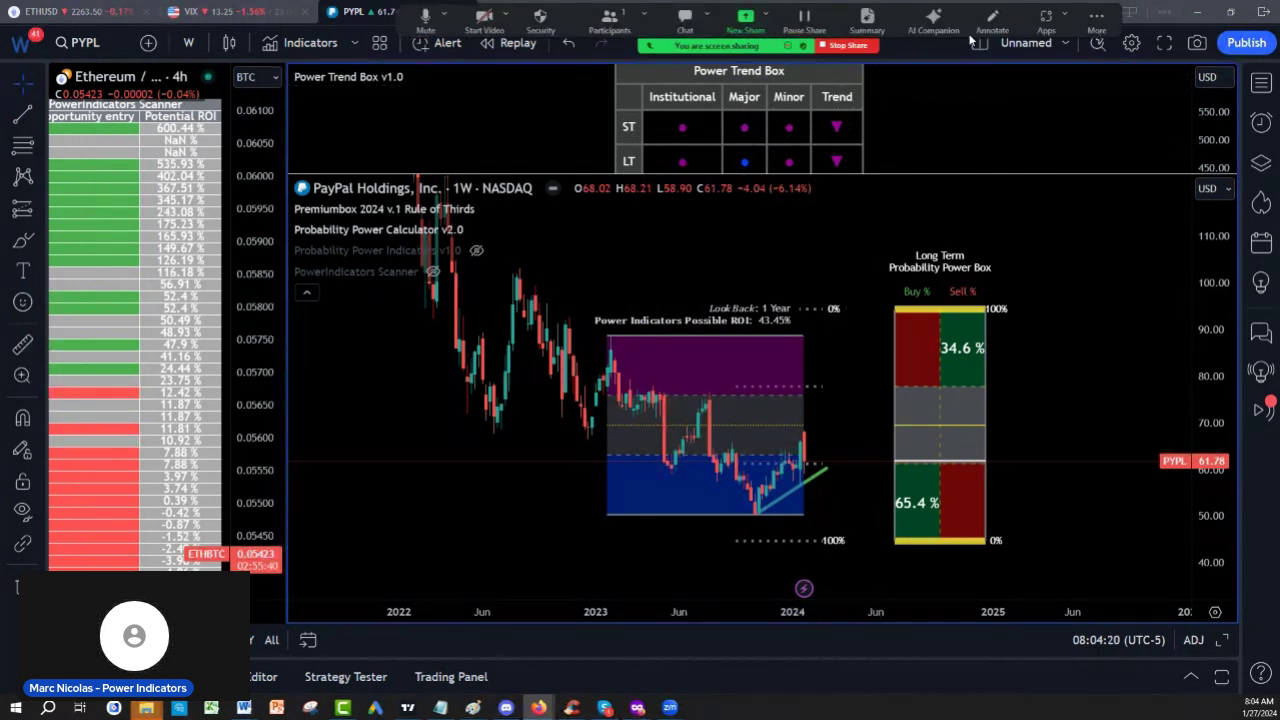
- Annotate the PYPL weekly chart with a freehand arc under the mid-2023 low
{"action": "left_click", "coordinate": [992, 20]}
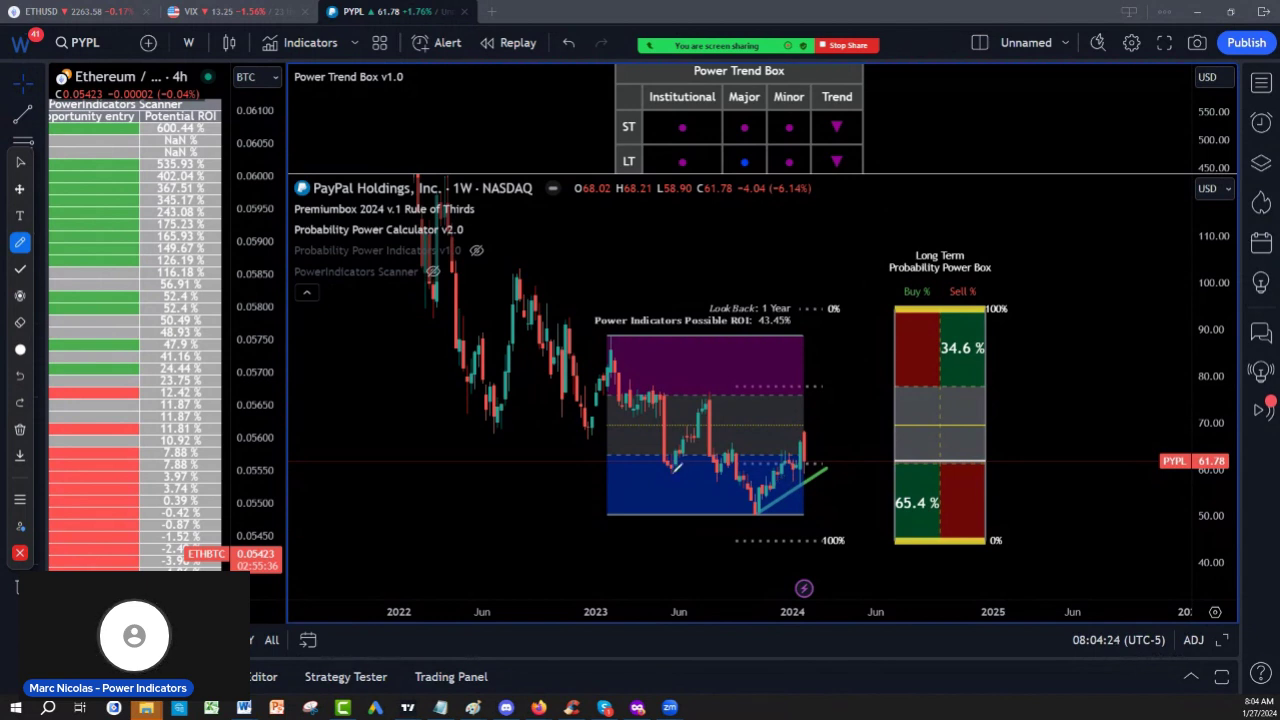
{"action": "left_click_drag", "start_coordinate": [660, 466], "coordinate": [702, 467]}
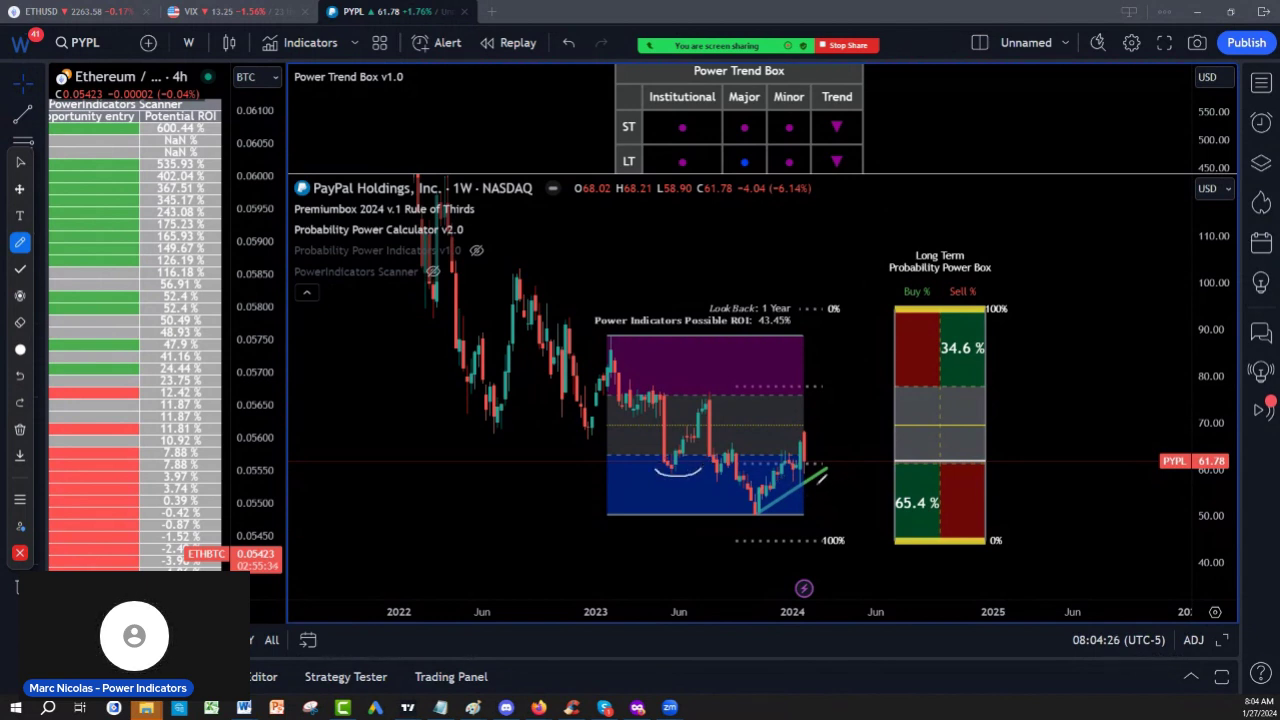
{"action": "left_click", "coordinate": [20, 162]}
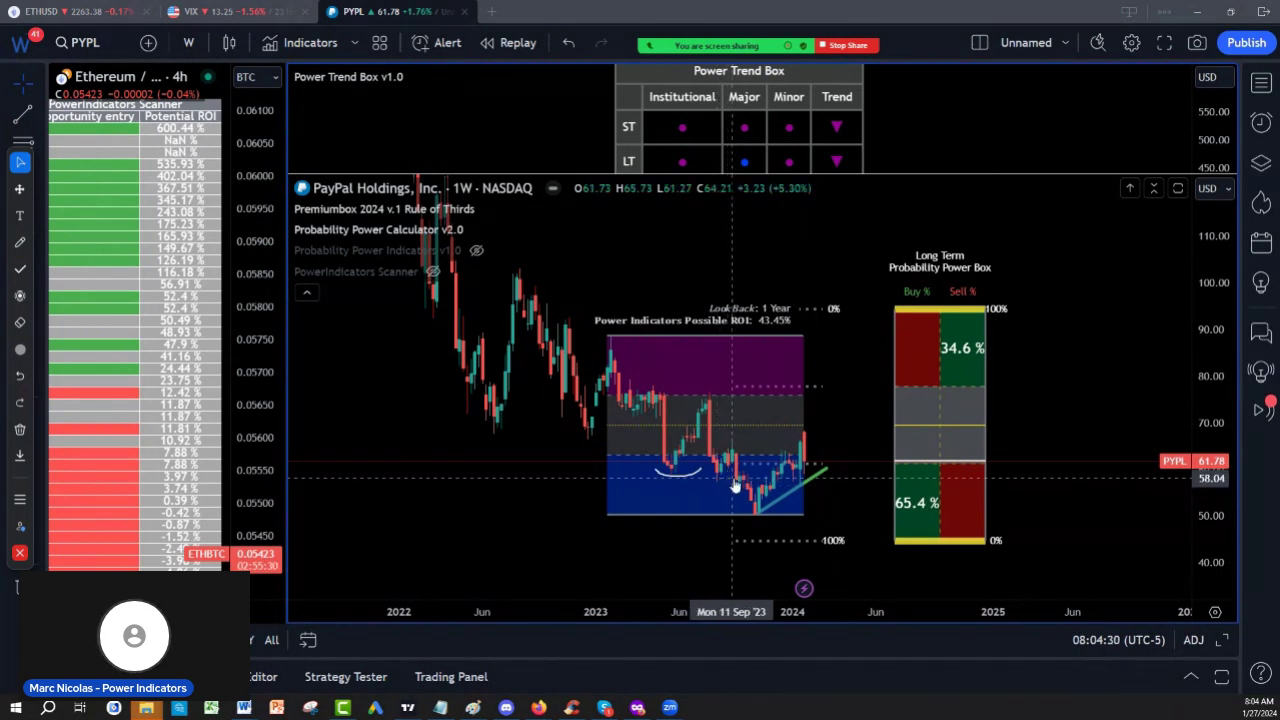
- Mark the support level where the green trendline meets the latest candle and handwrite 57 beside it
{"action": "mouse_move", "coordinate": [878, 35]}
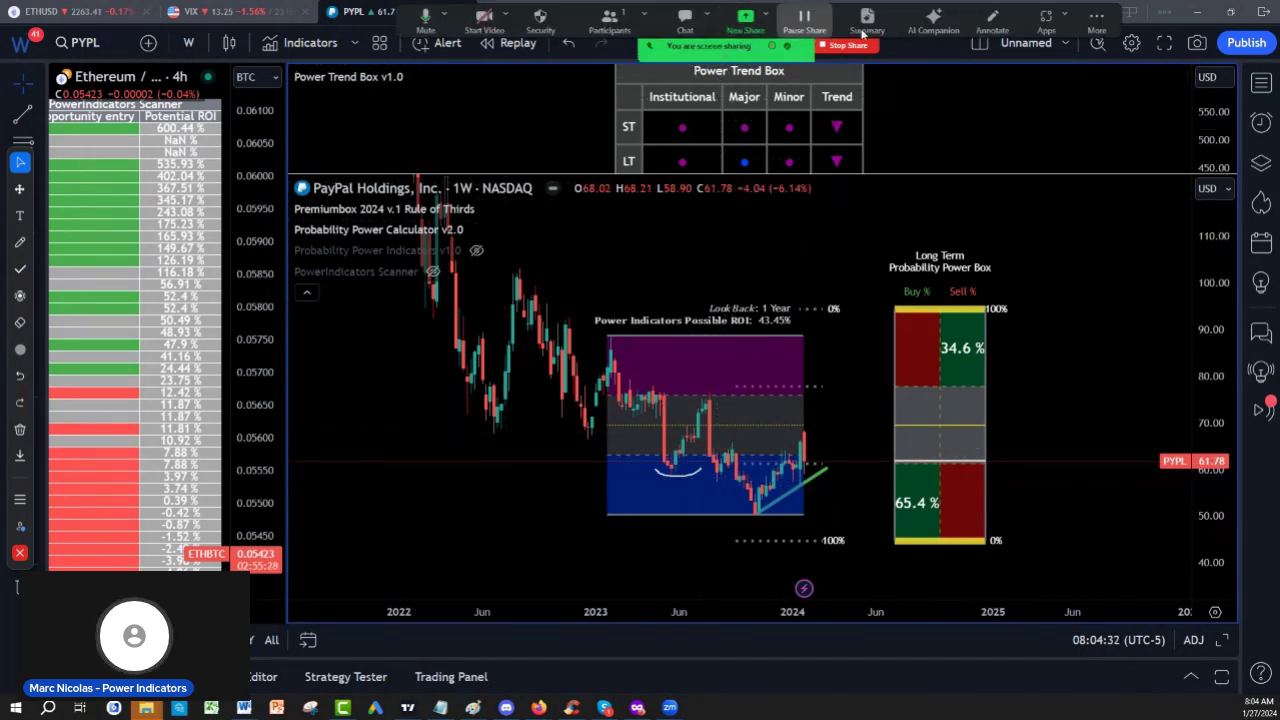
{"action": "left_click", "coordinate": [991, 22]}
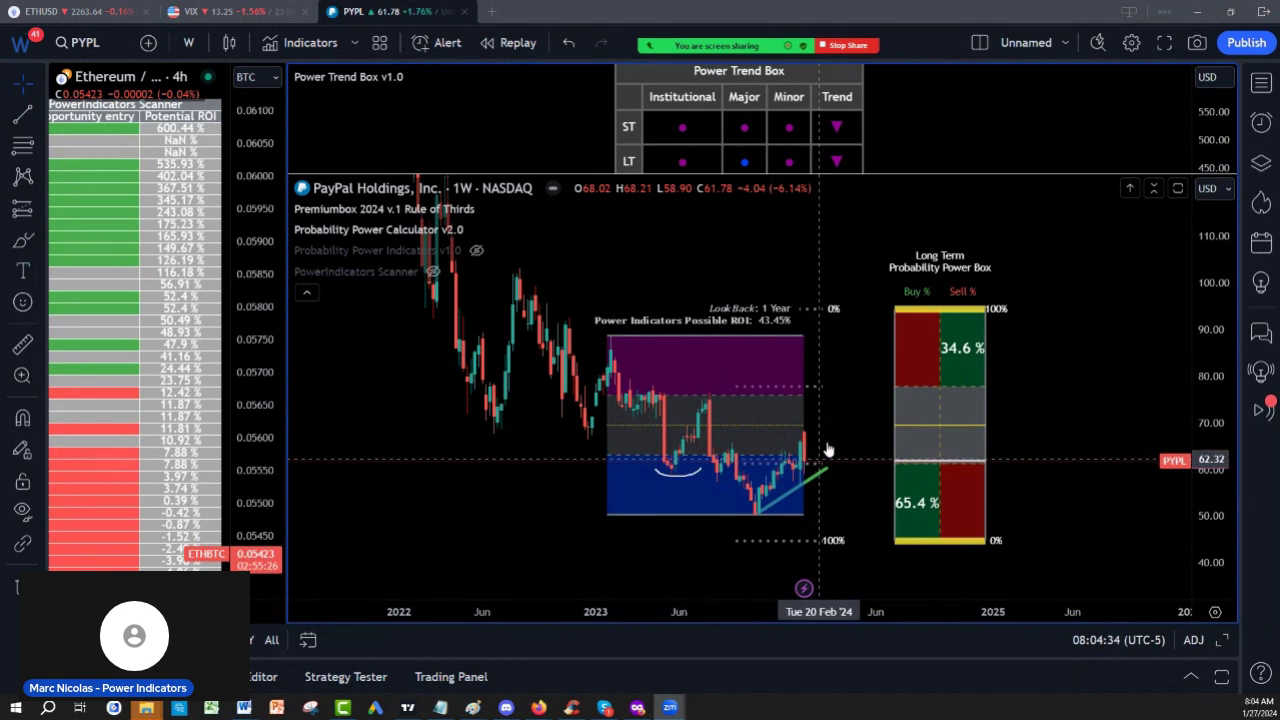
{"action": "mouse_move", "coordinate": [890, 20]}
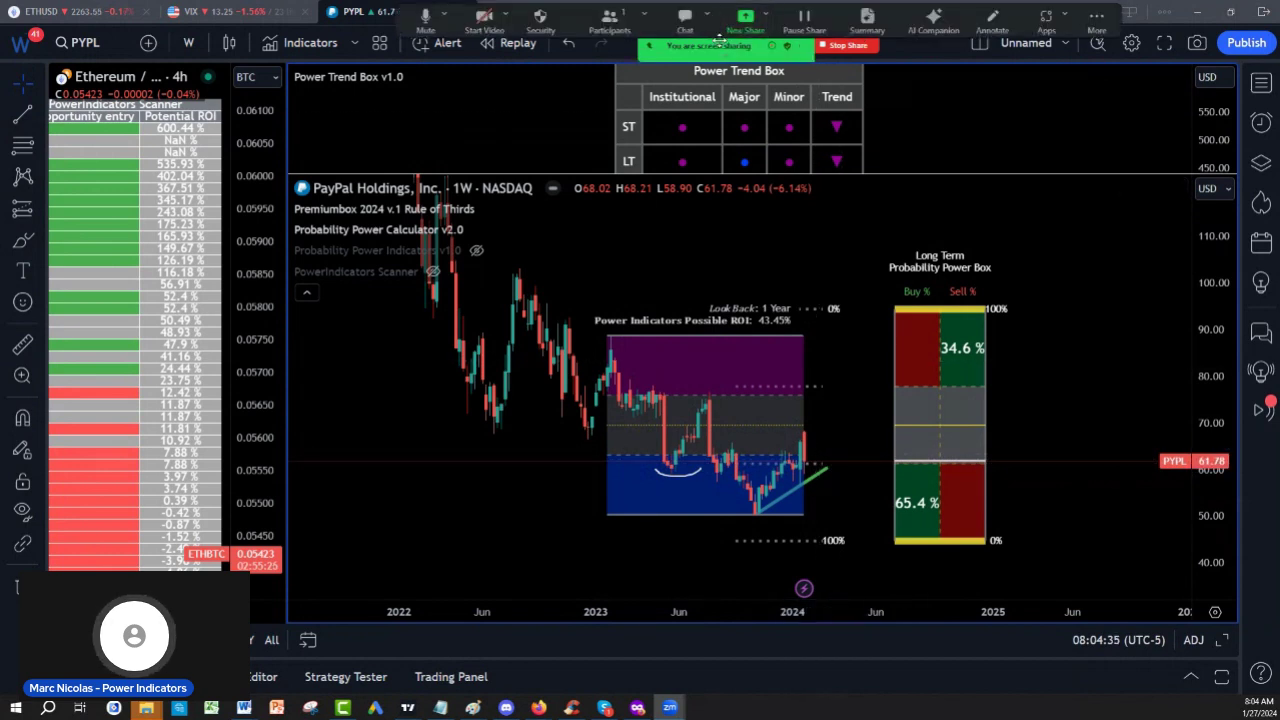
{"action": "left_click", "coordinate": [985, 22]}
{"action": "mouse_move", "coordinate": [808, 480]}
{"action": "left_mouse_down"}
{"action": "mouse_move", "coordinate": [852, 468]}
{"action": "mouse_move", "coordinate": [809, 479]}
{"action": "left_mouse_up"}
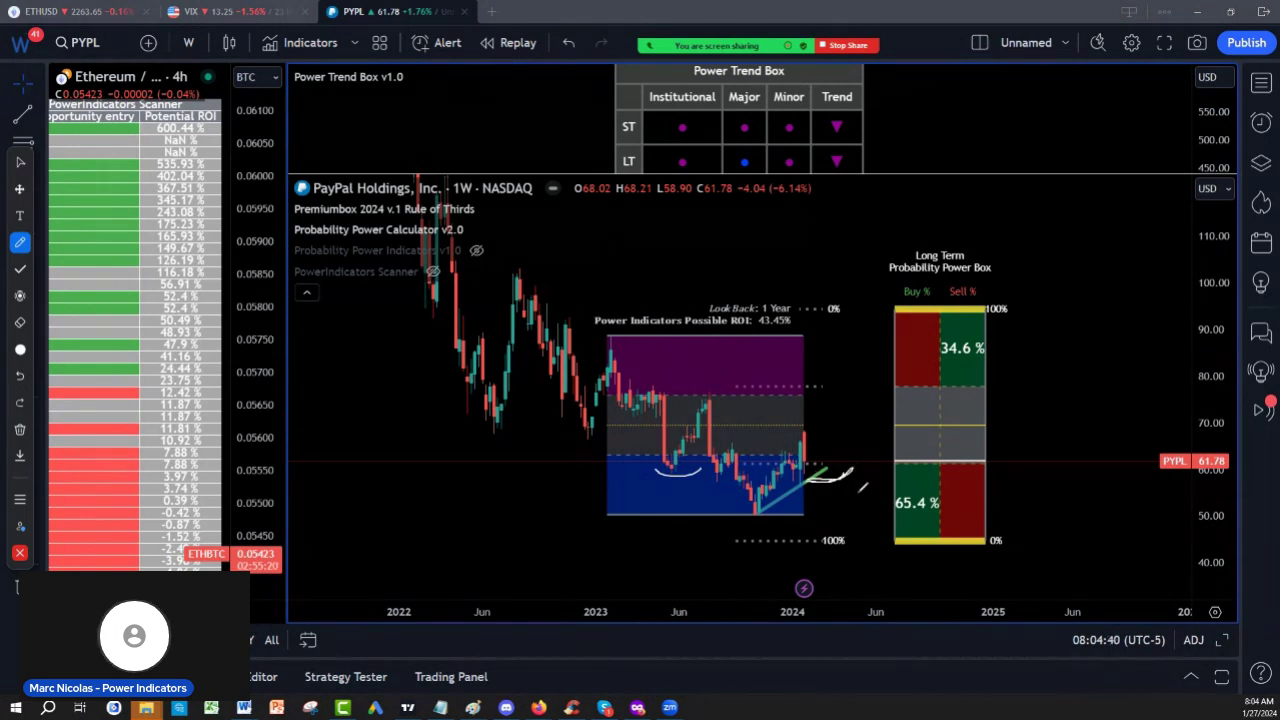
{"action": "left_click_drag", "start_coordinate": [838, 484], "coordinate": [833, 495]}
{"action": "mouse_move", "coordinate": [838, 484]}
{"action": "left_mouse_down"}
{"action": "mouse_move", "coordinate": [861, 489]}
{"action": "mouse_move", "coordinate": [829, 510]}
{"action": "left_mouse_up"}
- Draw a freehand line from the latest candle down to the 100% level and circle that level
{"action": "left_click_drag", "start_coordinate": [812, 452], "coordinate": [830, 538]}
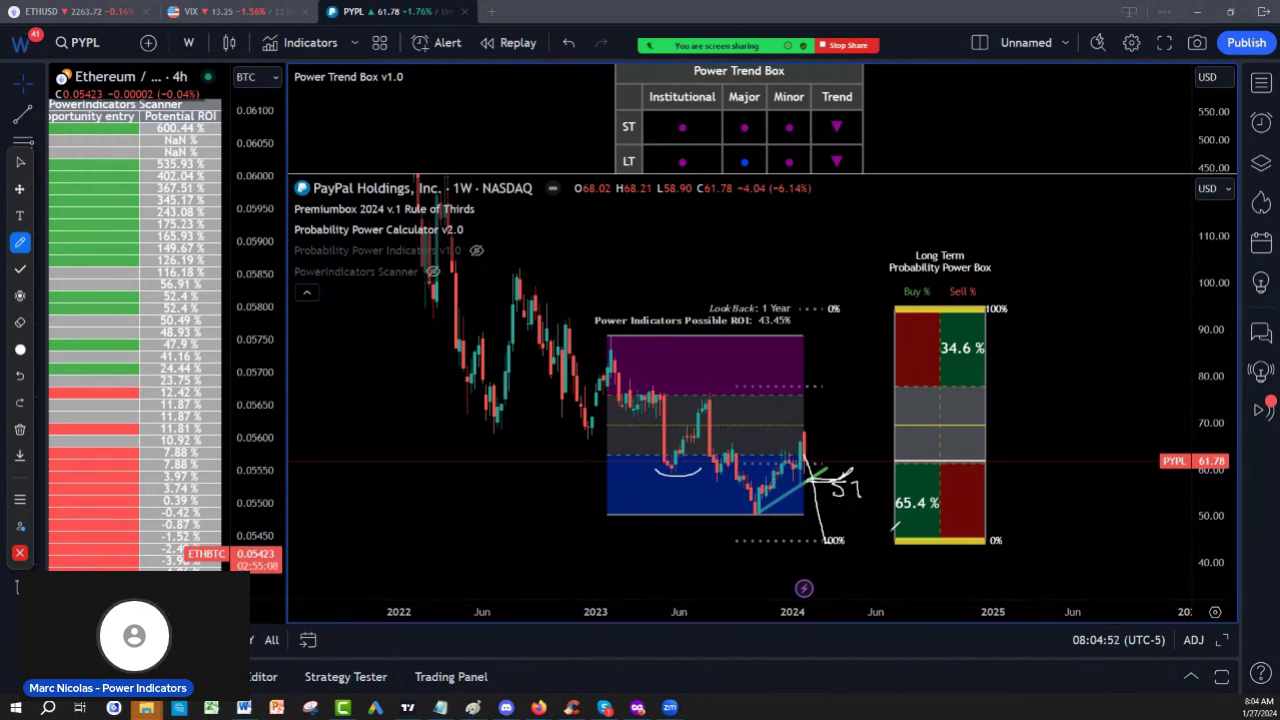
{"action": "mouse_move", "coordinate": [828, 514]}
{"action": "left_mouse_down"}
{"action": "mouse_move", "coordinate": [796, 540]}
{"action": "mouse_move", "coordinate": [848, 548]}
{"action": "mouse_move", "coordinate": [830, 518]}
{"action": "mouse_move", "coordinate": [872, 545]}
{"action": "left_mouse_up"}
{"action": "key", "text": "Escape"}
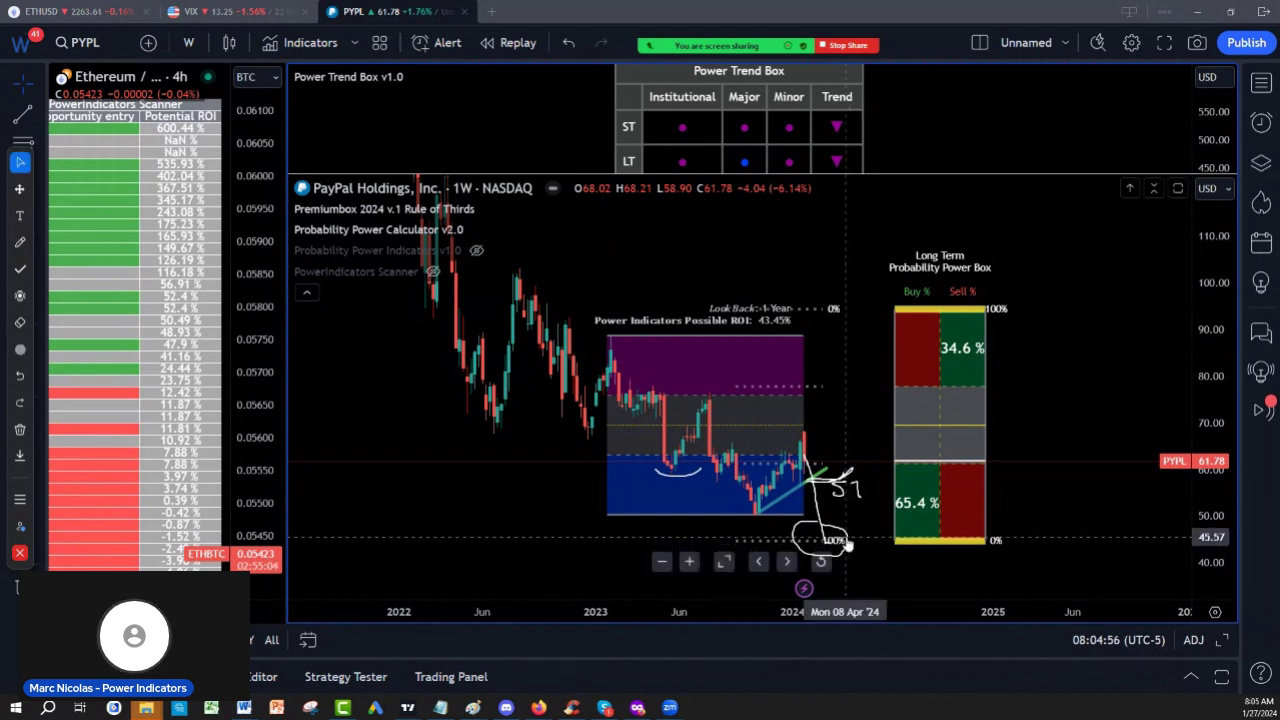
- Handwrite the price 45 next to the circled 100% level
{"action": "mouse_move", "coordinate": [727, 45]}
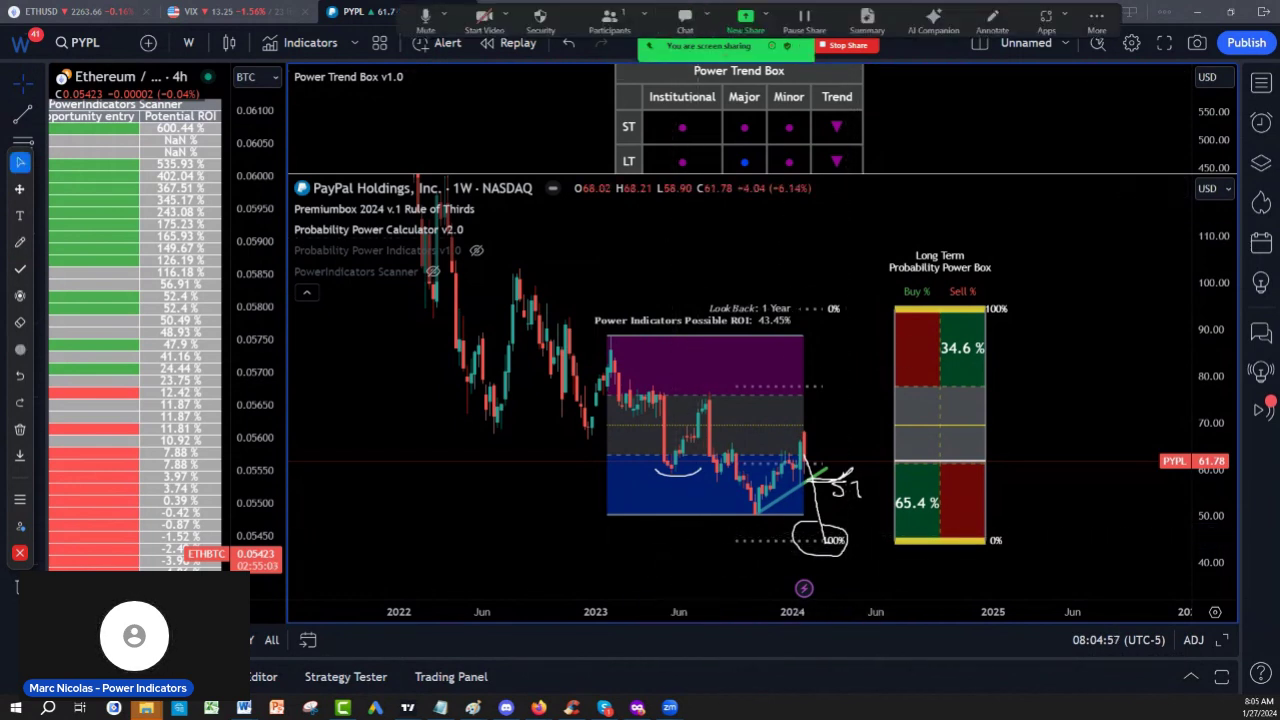
{"action": "left_click", "coordinate": [992, 24]}
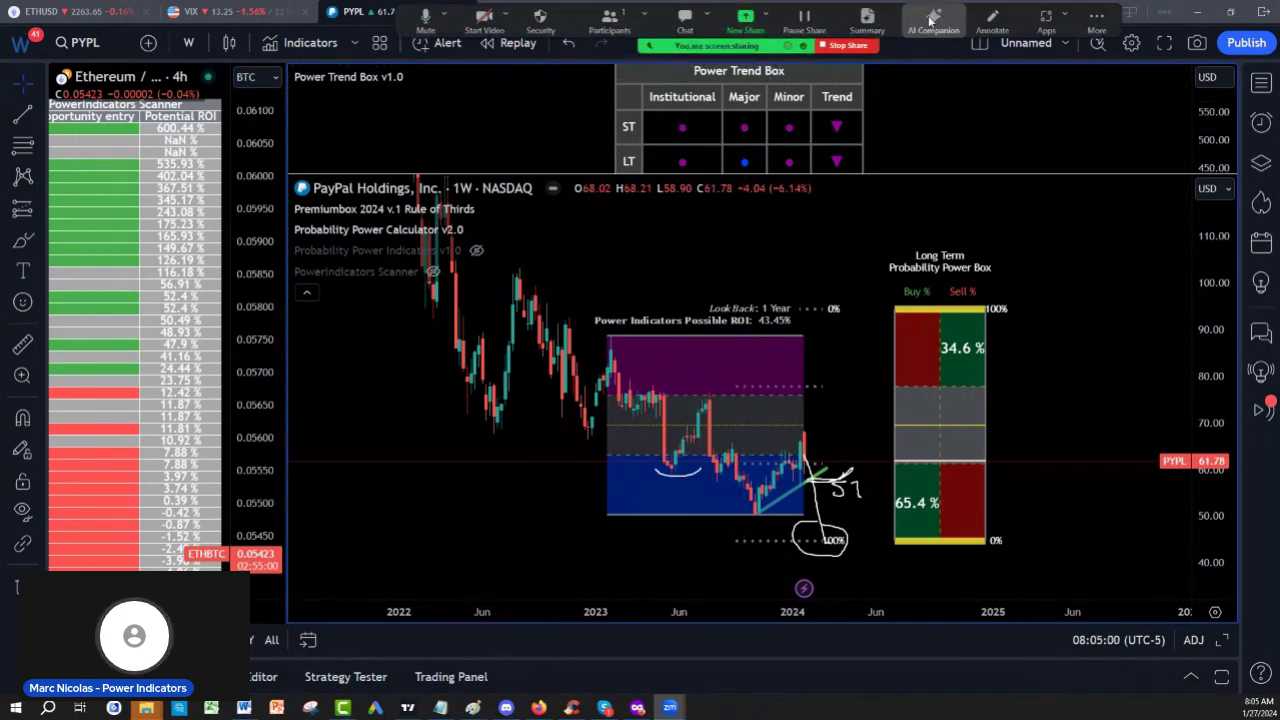
{"action": "left_click", "coordinate": [980, 28]}
{"action": "mouse_move", "coordinate": [854, 534]}
{"action": "left_mouse_down"}
{"action": "mouse_move", "coordinate": [857, 550]}
{"action": "mouse_move", "coordinate": [872, 541]}
{"action": "mouse_move", "coordinate": [871, 564]}
{"action": "mouse_move", "coordinate": [882, 531]}
{"action": "mouse_move", "coordinate": [868, 557]}
{"action": "left_mouse_up"}
{"action": "left_click_drag", "start_coordinate": [853, 481], "coordinate": [862, 467]}
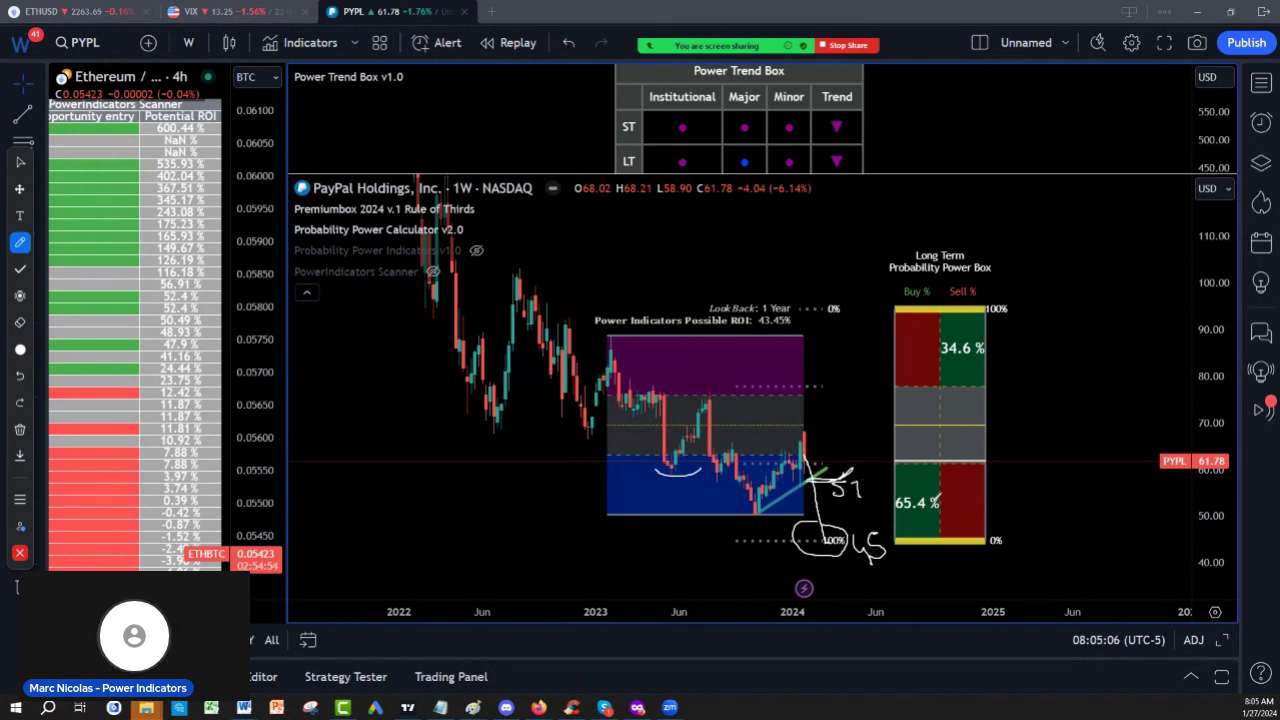
- Circle the 65.4% buy probability in the Power Box and the 43.45% possible ROI above the Premiumbox
{"action": "mouse_move", "coordinate": [943, 470]}
{"action": "left_mouse_down"}
{"action": "mouse_move", "coordinate": [883, 500]}
{"action": "mouse_move", "coordinate": [948, 512]}
{"action": "mouse_move", "coordinate": [944, 468]}
{"action": "left_mouse_up"}
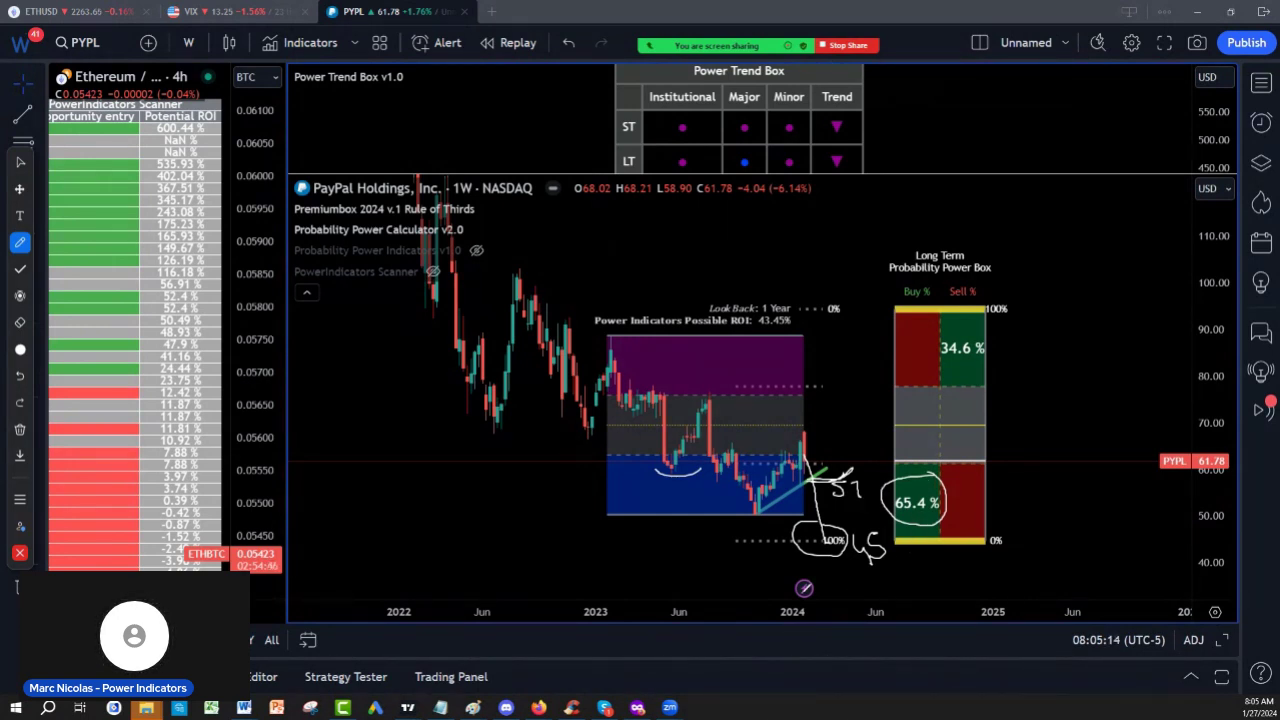
{"action": "left_click_drag", "start_coordinate": [852, 580], "coordinate": [860, 573]}
{"action": "mouse_move", "coordinate": [770, 302]}
{"action": "left_mouse_down"}
{"action": "mouse_move", "coordinate": [762, 344]}
{"action": "mouse_move", "coordinate": [810, 318]}
{"action": "mouse_move", "coordinate": [796, 306]}
{"action": "left_mouse_up"}
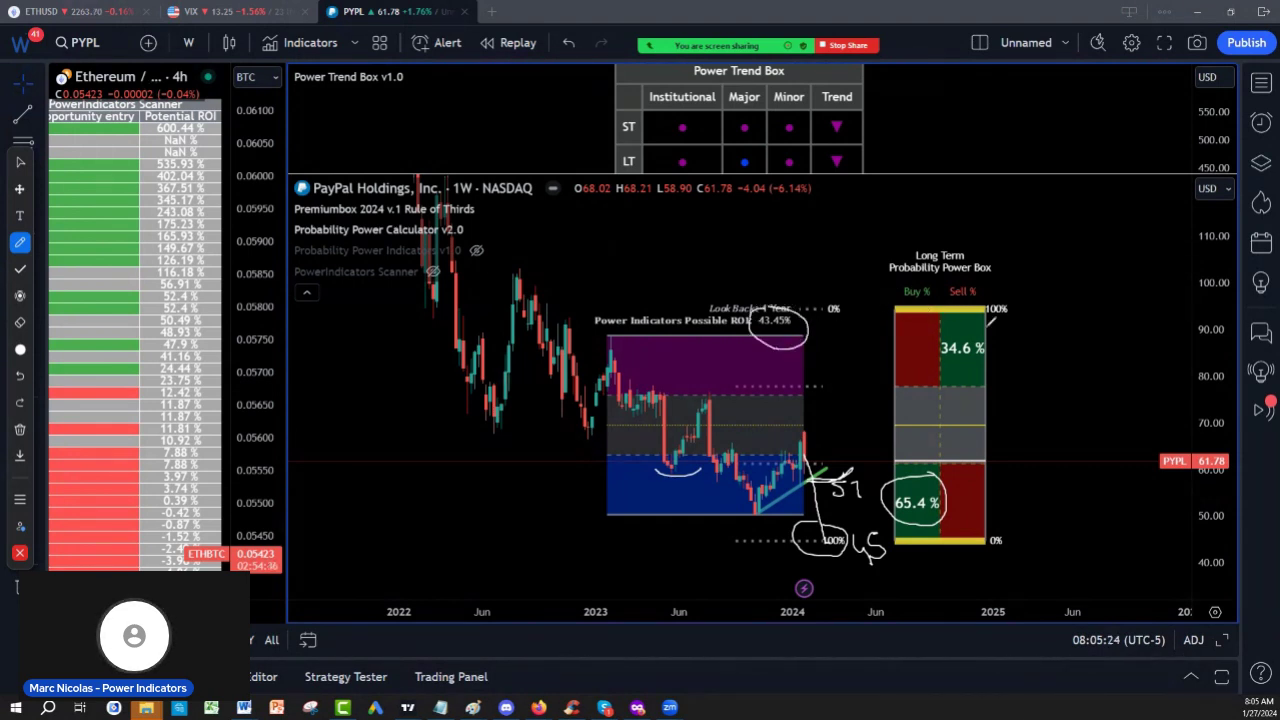
{"action": "key", "text": "Escape"}
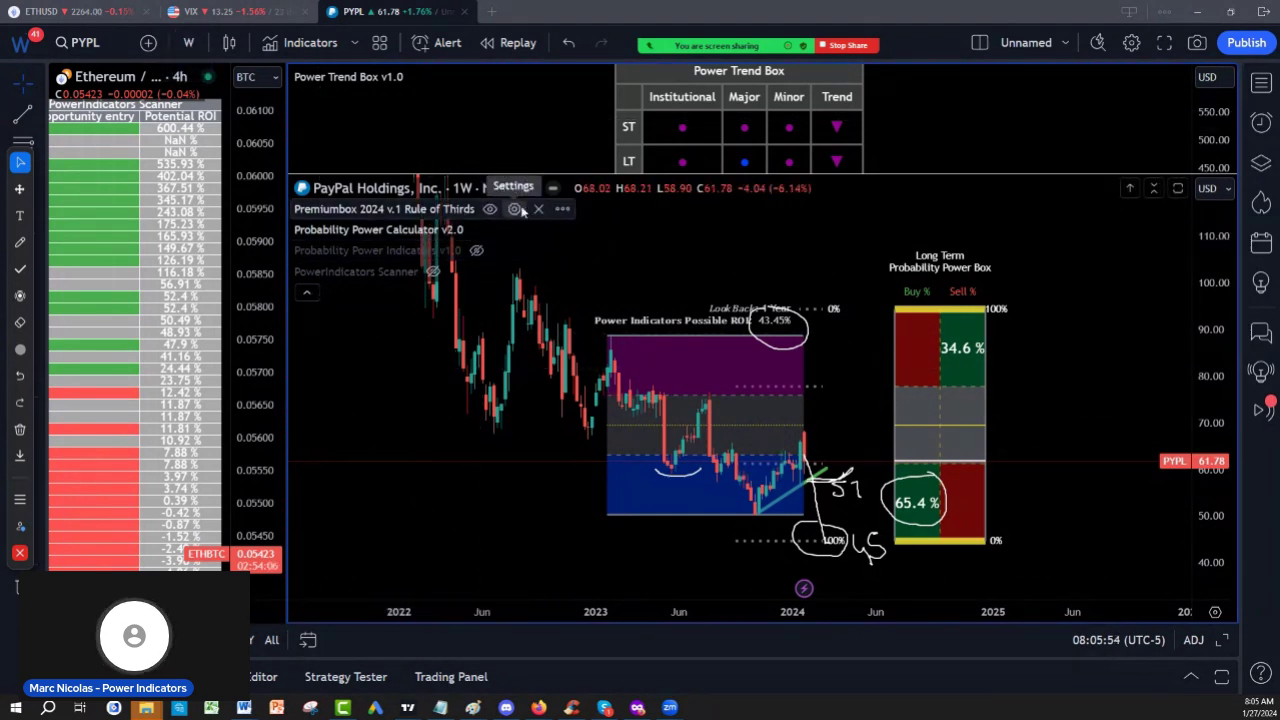
- Open the Premiumbox 2024 v.1 Rule of Thirds settings and clear all annotations from the screen
{"action": "left_click", "coordinate": [514, 210]}
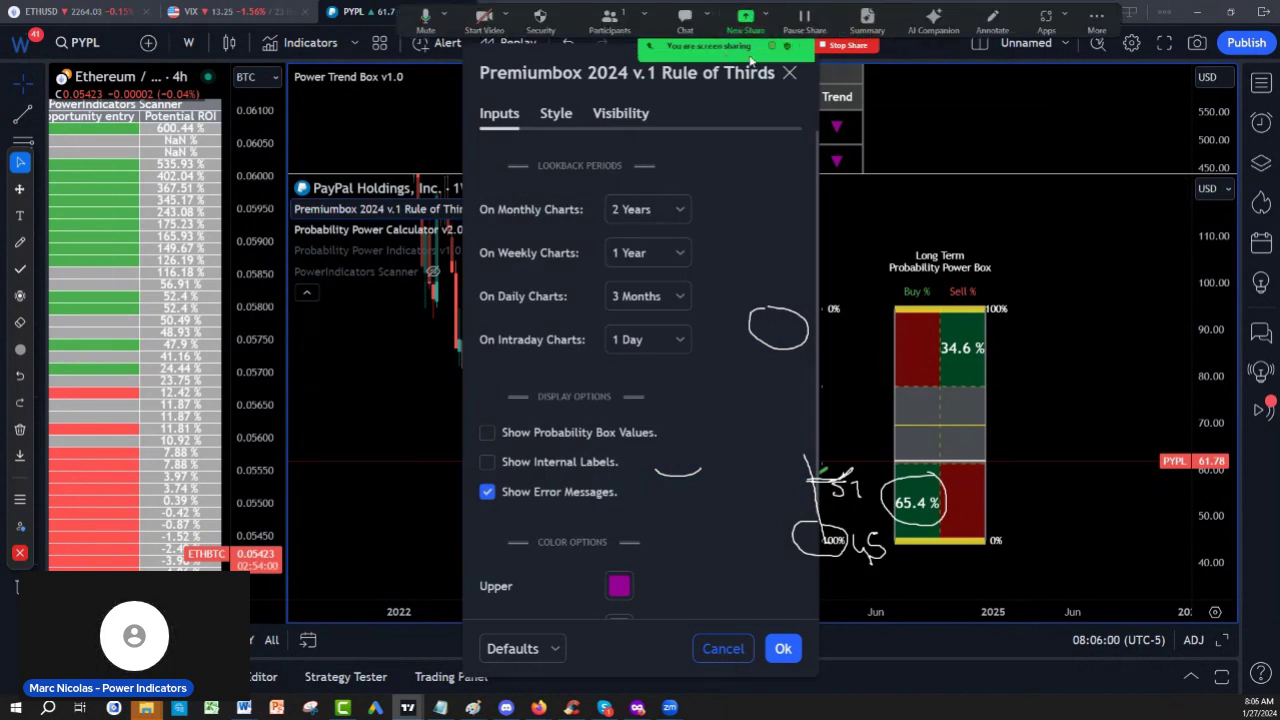
{"action": "left_click", "coordinate": [20, 430]}
{"action": "left_click", "coordinate": [94, 437]}
- Set the Premiumbox lookback period on monthly charts to All time and show PYPL's full price history on the monthly interval
{"action": "left_click", "coordinate": [681, 211]}
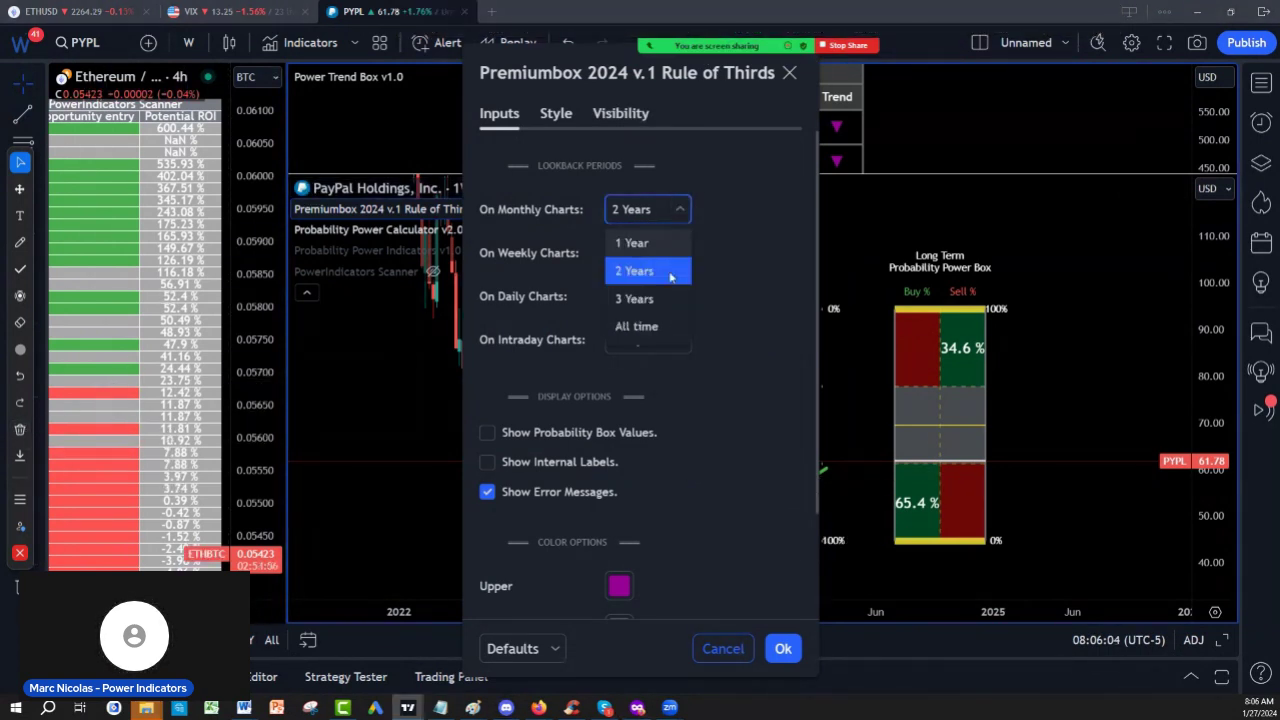
{"action": "left_click", "coordinate": [643, 328]}
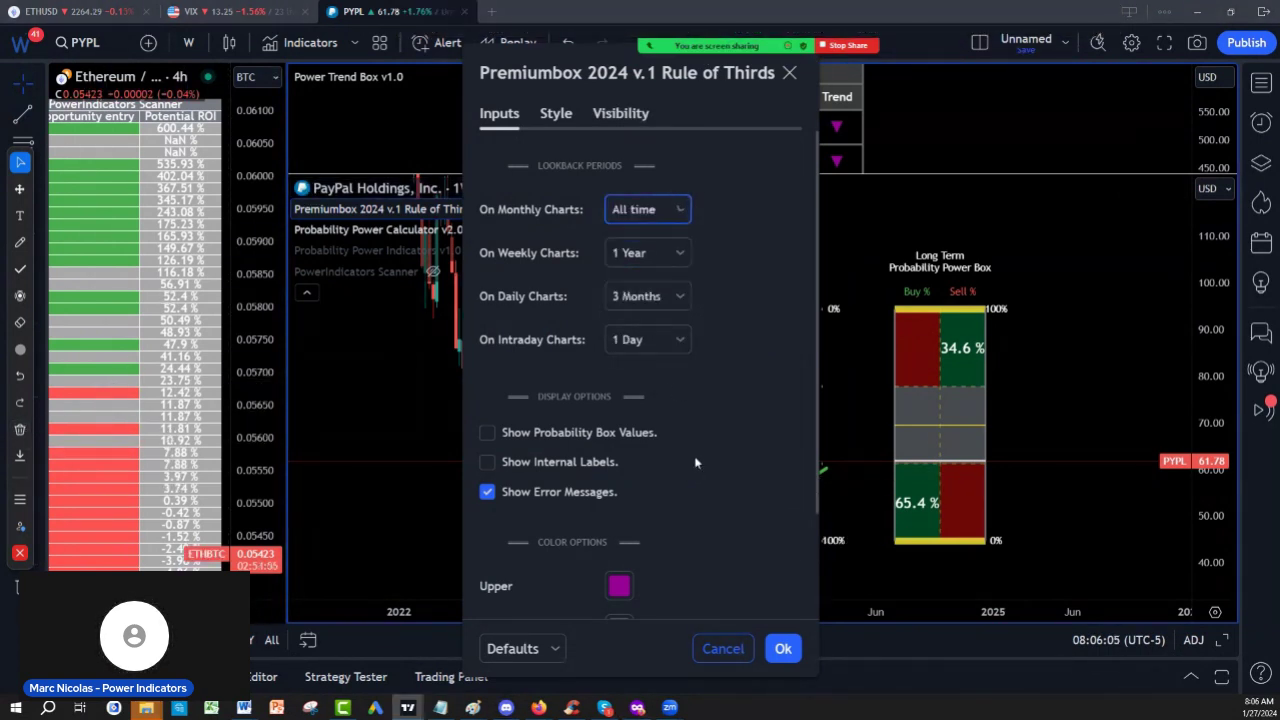
{"action": "left_click", "coordinate": [770, 652]}
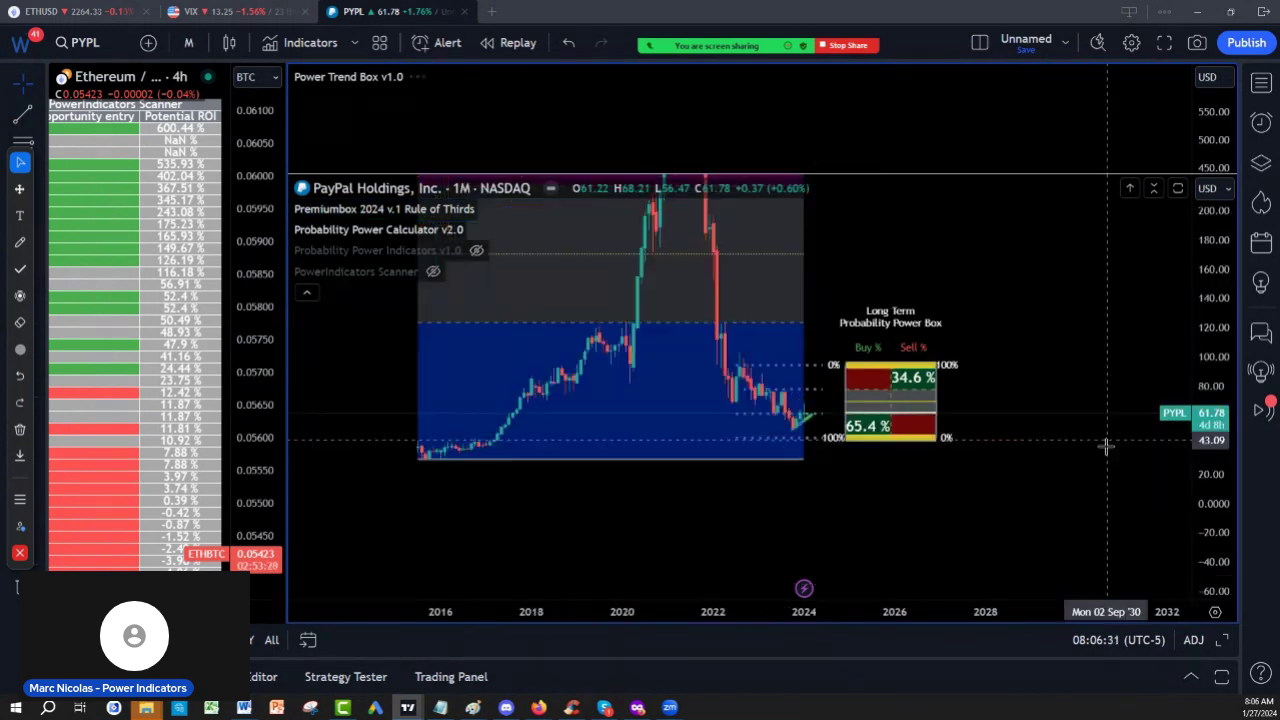
{"action": "left_click_drag", "start_coordinate": [1106, 449], "coordinate": [1136, 575]}
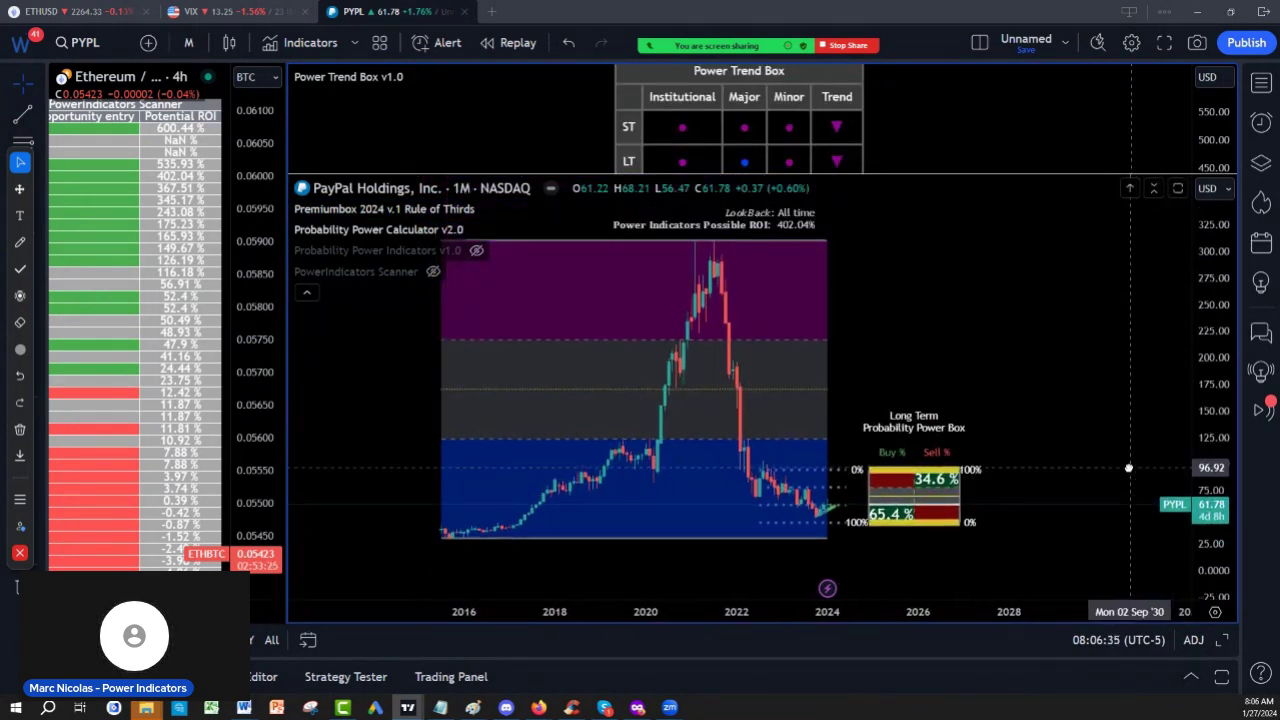
{"action": "left_click_drag", "start_coordinate": [733, 613], "coordinate": [656, 668]}
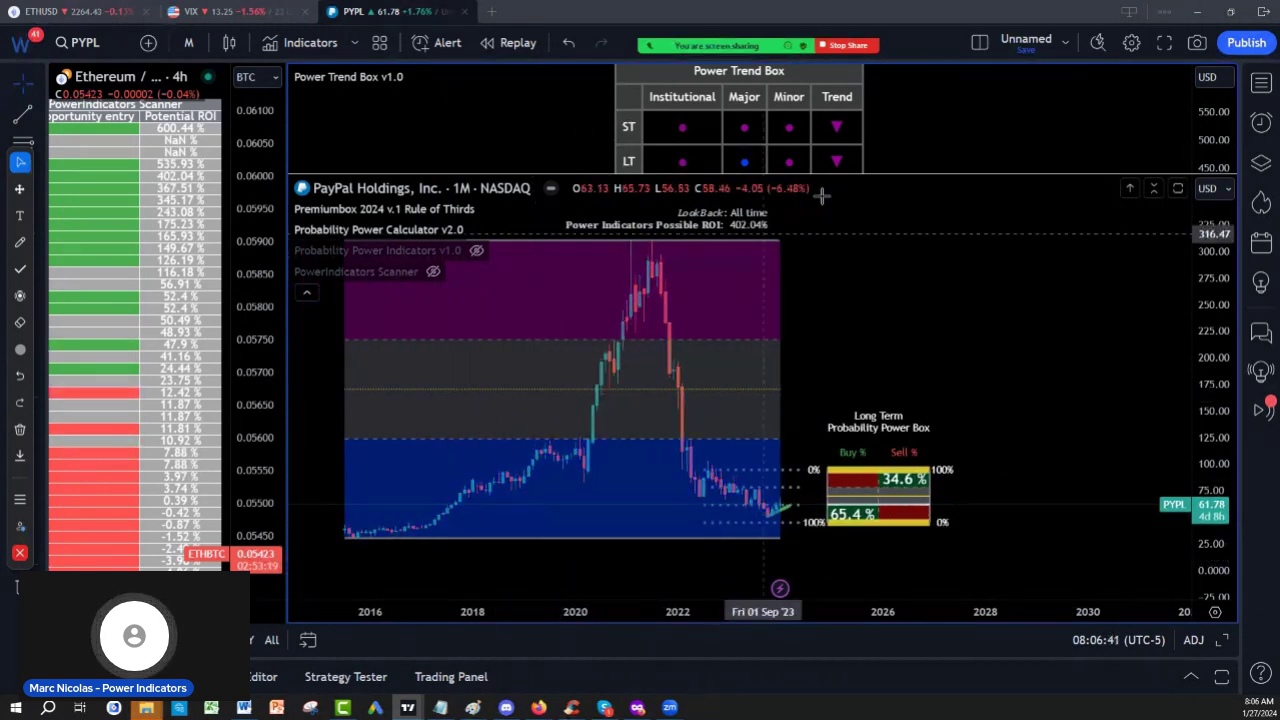
- Draw a horizontal line at the 0% level on the monthly chart and handwrite 93, 76, 57 and 45 beside the Power Box
{"action": "mouse_move", "coordinate": [743, 42]}
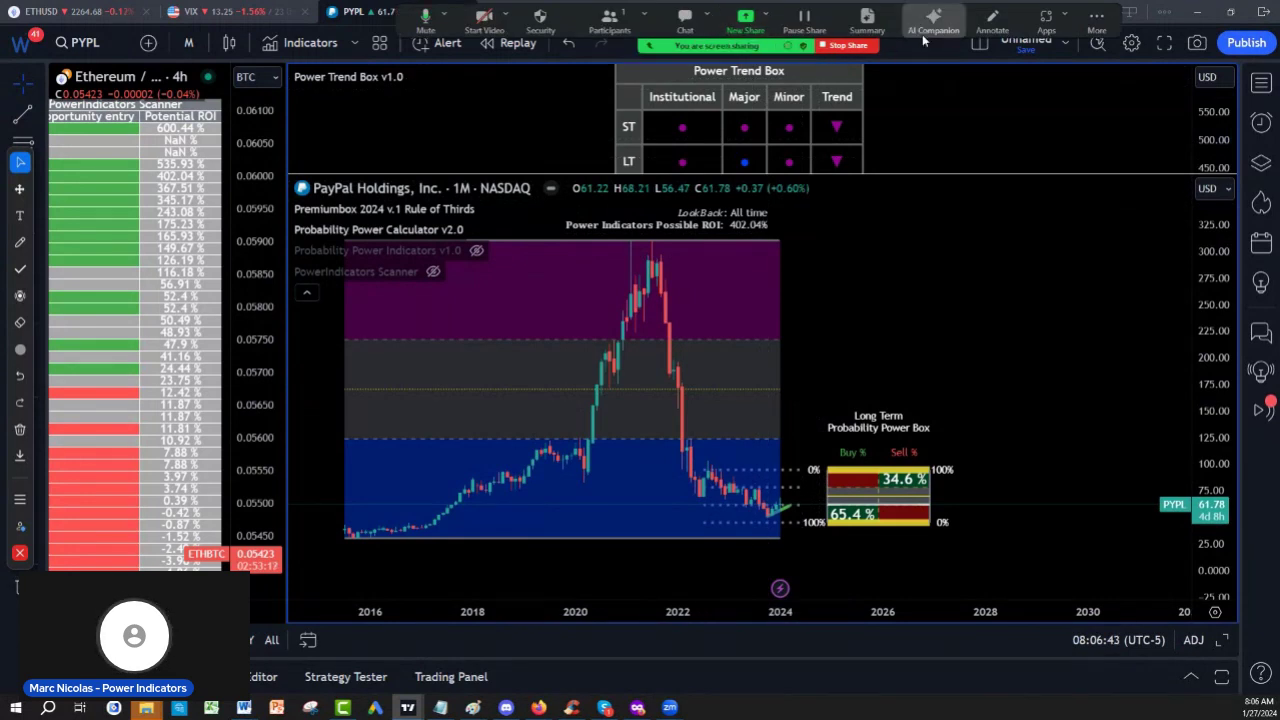
{"action": "left_click", "coordinate": [992, 18]}
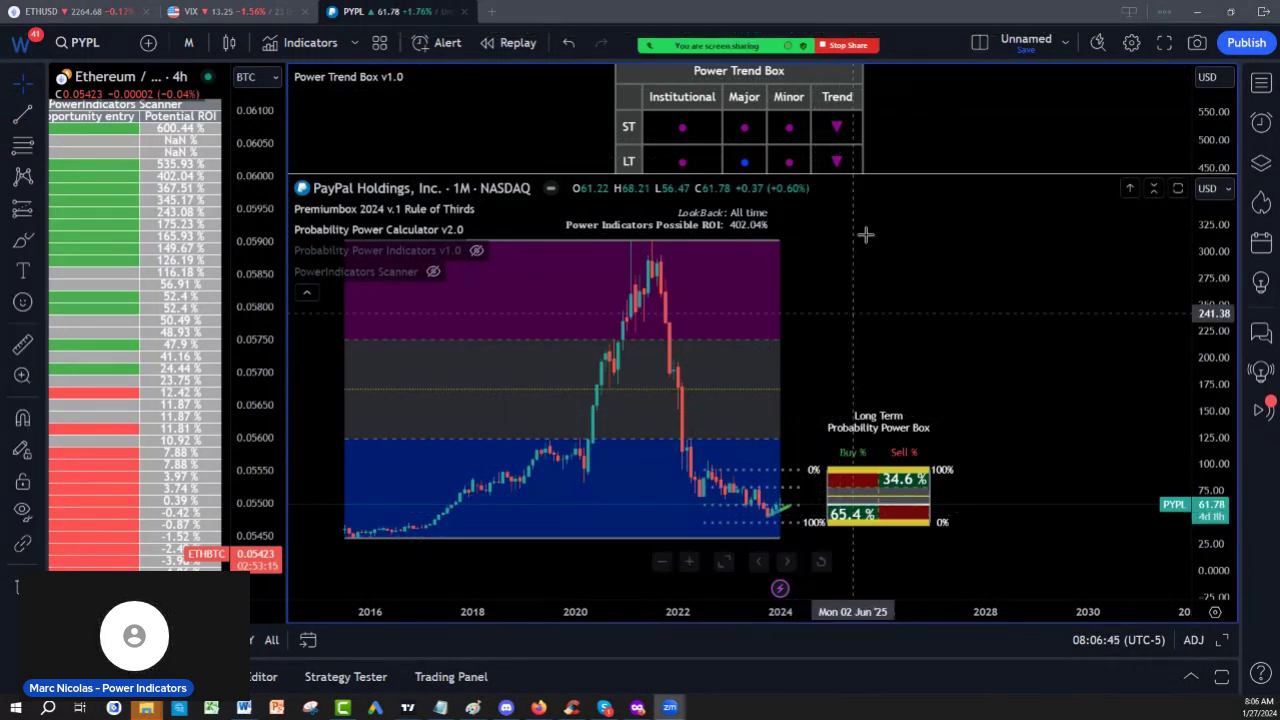
{"action": "mouse_move", "coordinate": [800, 42]}
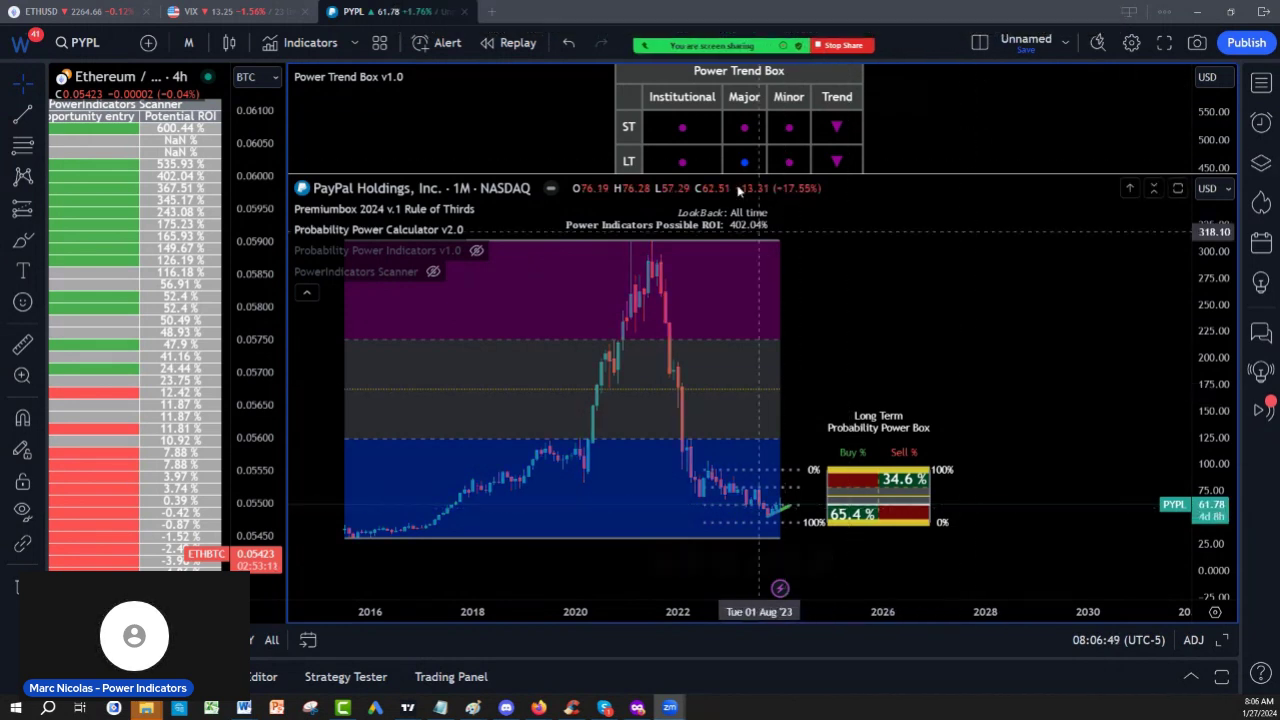
{"action": "mouse_move", "coordinate": [740, 30]}
{"action": "left_click", "coordinate": [986, 28]}
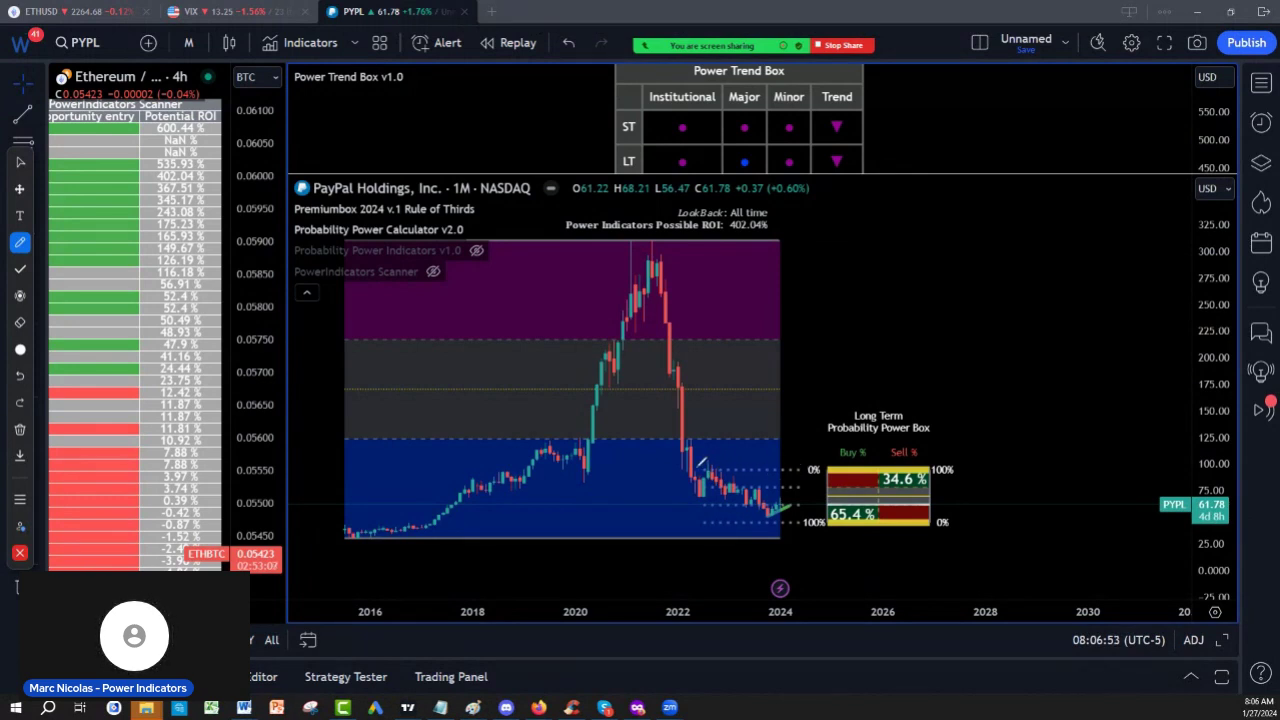
{"action": "left_click_drag", "start_coordinate": [703, 463], "coordinate": [834, 459]}
{"action": "mouse_move", "coordinate": [948, 405]}
{"action": "left_mouse_down"}
{"action": "mouse_move", "coordinate": [971, 416]}
{"action": "mouse_move", "coordinate": [959, 431]}
{"action": "mouse_move", "coordinate": [997, 417]}
{"action": "mouse_move", "coordinate": [988, 466]}
{"action": "mouse_move", "coordinate": [1025, 460]}
{"action": "mouse_move", "coordinate": [1002, 462]}
{"action": "left_mouse_up"}
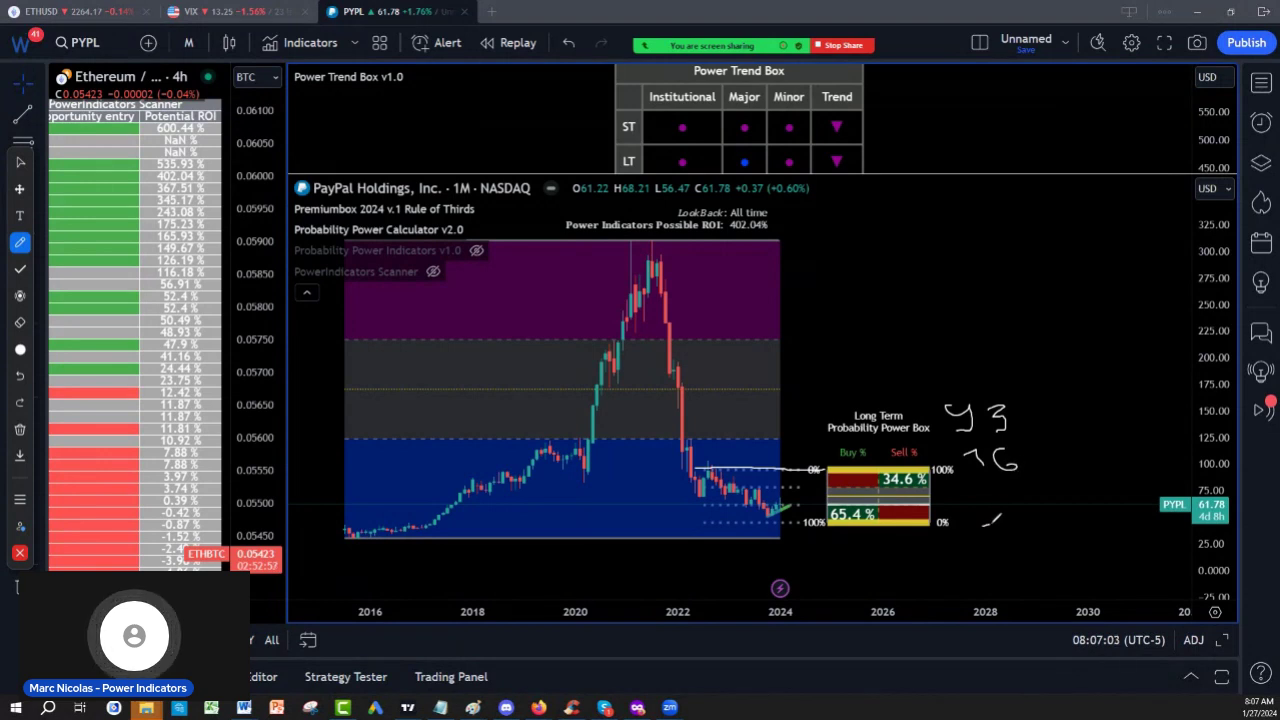
{"action": "mouse_move", "coordinate": [1000, 521]}
{"action": "left_mouse_down"}
{"action": "mouse_move", "coordinate": [985, 539]}
{"action": "mouse_move", "coordinate": [1018, 536]}
{"action": "mouse_move", "coordinate": [1013, 579]}
{"action": "left_mouse_up"}
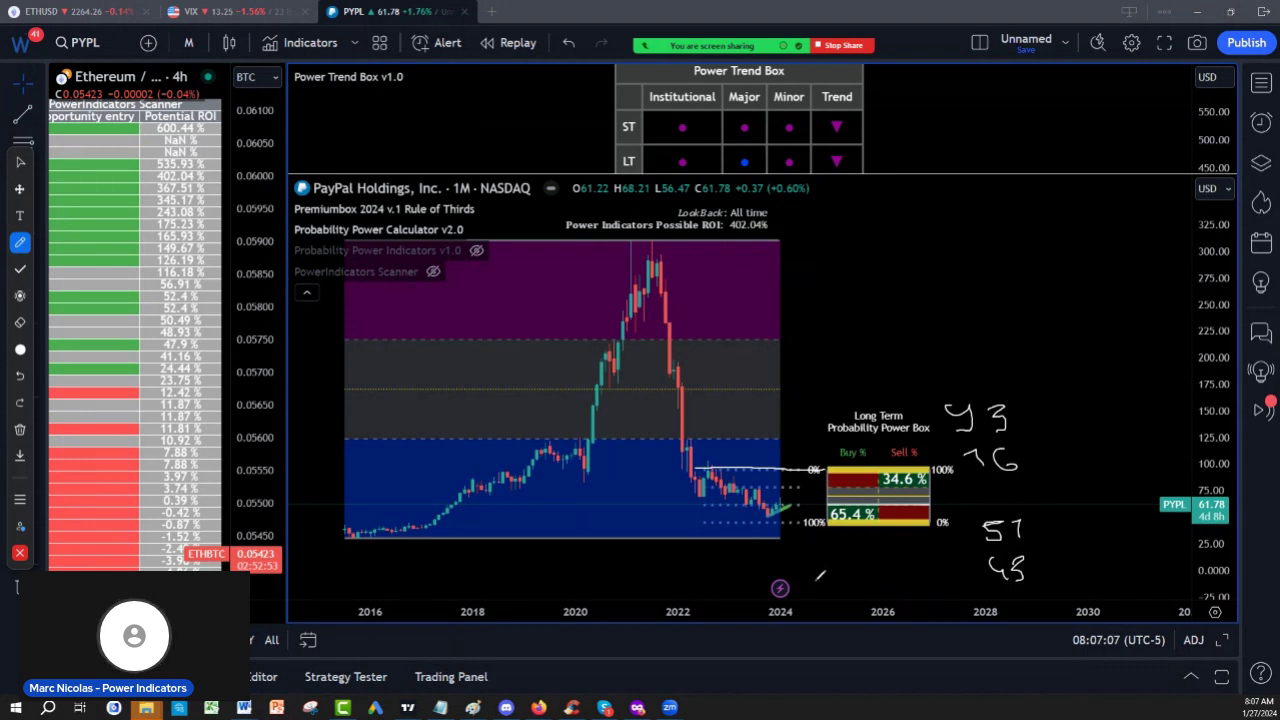
- Frame the handwritten pairs 93/76 and 57/45 beside the Power Box, and sketch an arrow of price dipping and rising above them
{"action": "key", "text": "Escape"}
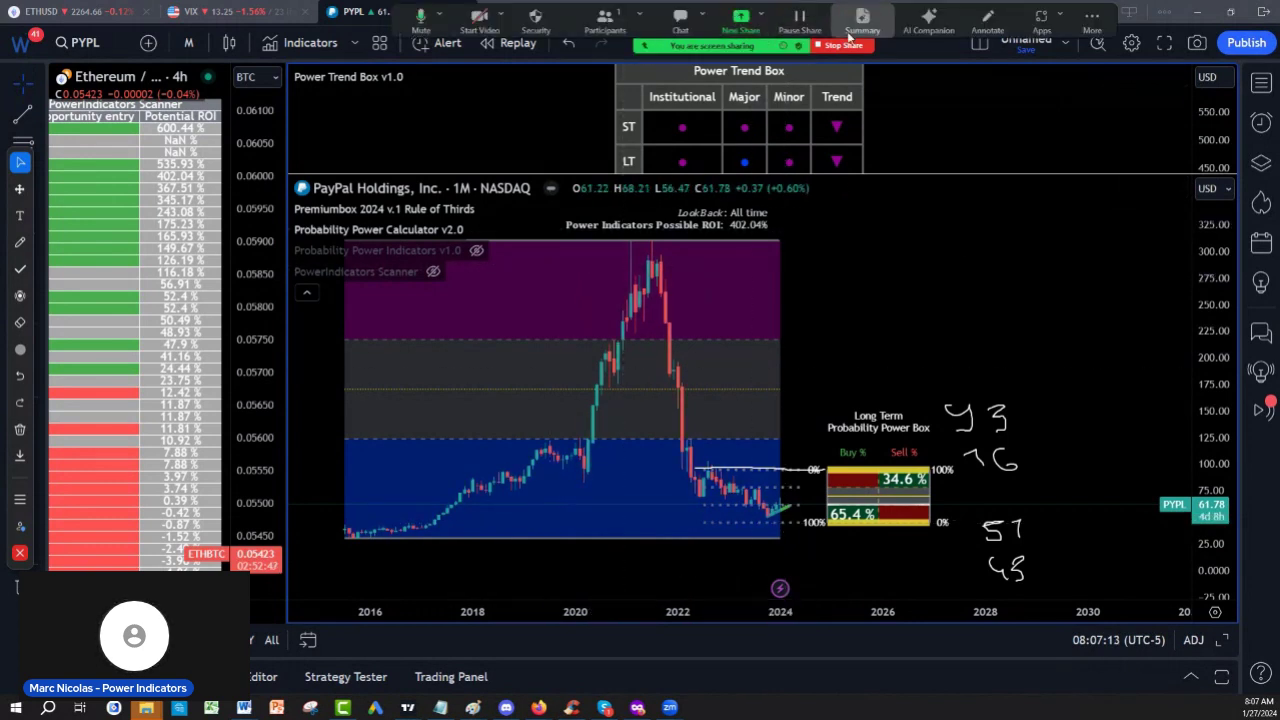
{"action": "left_click", "coordinate": [972, 30]}
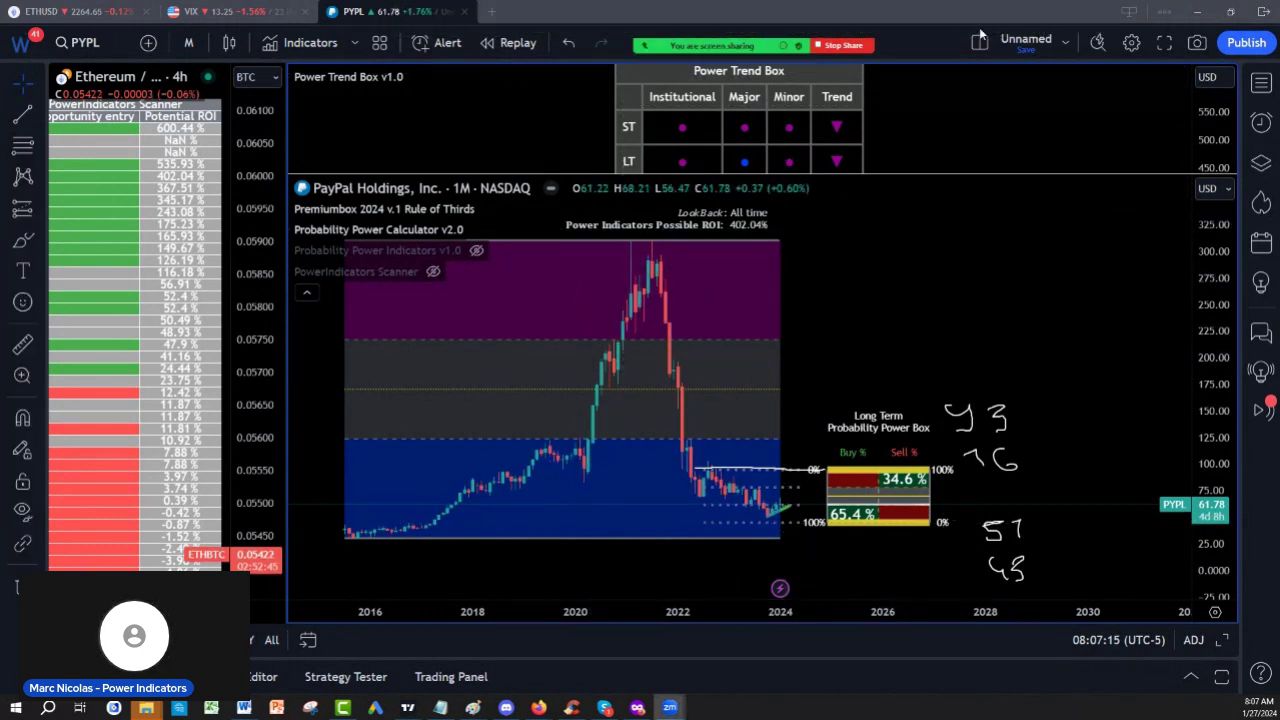
{"action": "left_click", "coordinate": [970, 30]}
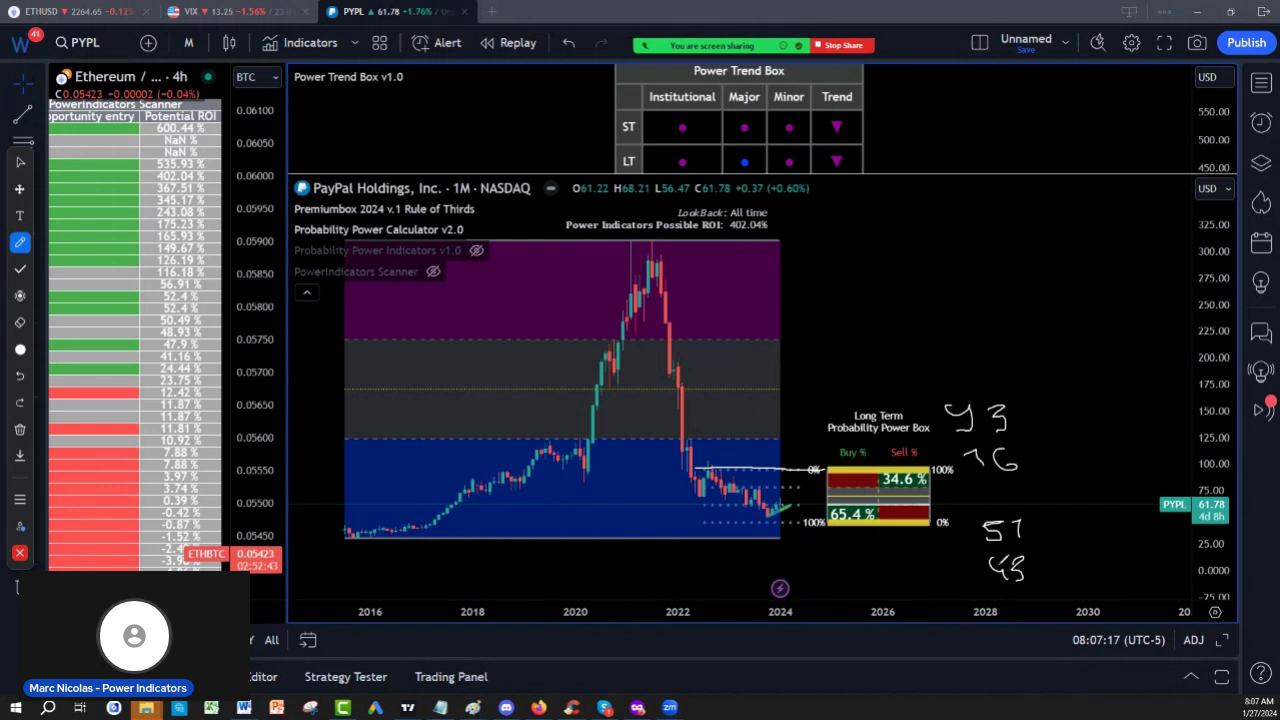
{"action": "mouse_move", "coordinate": [1011, 557]}
{"action": "left_mouse_down"}
{"action": "mouse_move", "coordinate": [1028, 555]}
{"action": "mouse_move", "coordinate": [1037, 576]}
{"action": "mouse_move", "coordinate": [1015, 583]}
{"action": "left_mouse_up"}
{"action": "mouse_move", "coordinate": [964, 522]}
{"action": "left_mouse_down"}
{"action": "mouse_move", "coordinate": [972, 575]}
{"action": "mouse_move", "coordinate": [1005, 588]}
{"action": "mouse_move", "coordinate": [1066, 578]}
{"action": "mouse_move", "coordinate": [1046, 516]}
{"action": "mouse_move", "coordinate": [964, 510]}
{"action": "left_mouse_up"}
{"action": "mouse_move", "coordinate": [930, 388]}
{"action": "left_mouse_down"}
{"action": "mouse_move", "coordinate": [949, 459]}
{"action": "mouse_move", "coordinate": [1044, 454]}
{"action": "mouse_move", "coordinate": [1025, 399]}
{"action": "mouse_move", "coordinate": [920, 390]}
{"action": "left_mouse_up"}
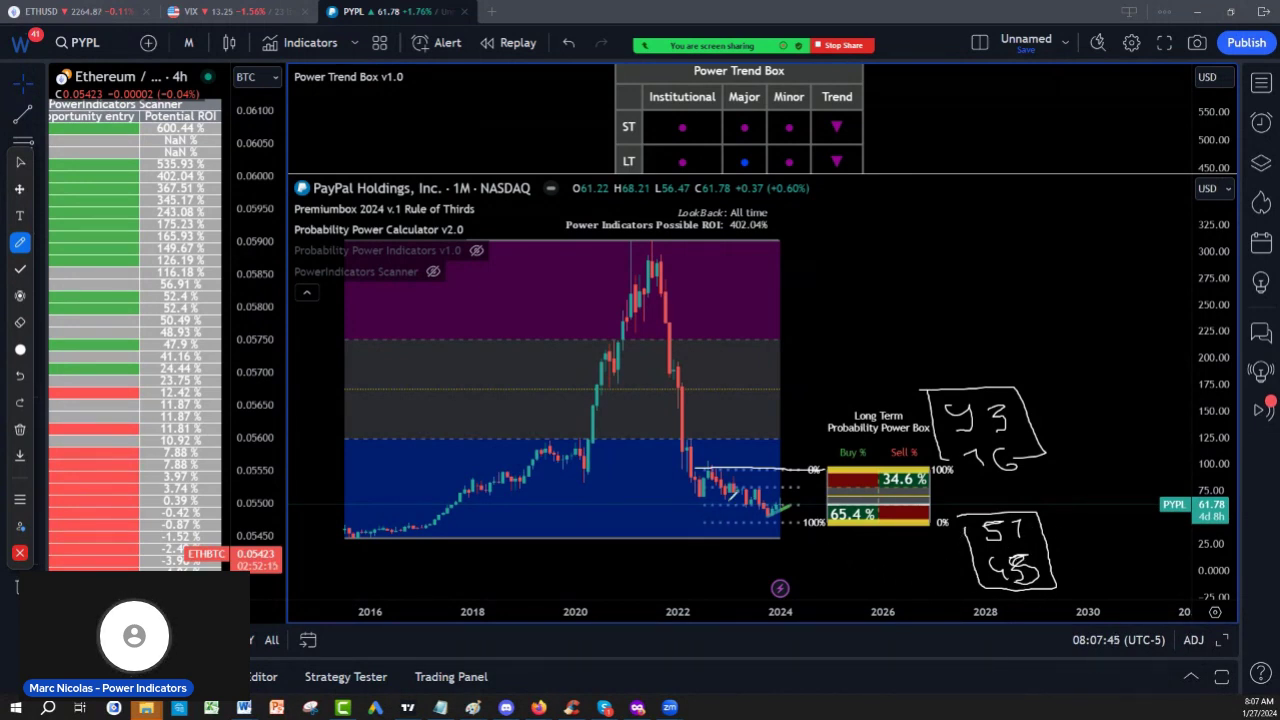
{"action": "mouse_move", "coordinate": [746, 486]}
{"action": "left_mouse_down"}
{"action": "mouse_move", "coordinate": [838, 541]}
{"action": "mouse_move", "coordinate": [912, 511]}
{"action": "mouse_move", "coordinate": [1032, 316]}
{"action": "mouse_move", "coordinate": [1000, 318]}
{"action": "mouse_move", "coordinate": [1044, 327]}
{"action": "left_mouse_up"}
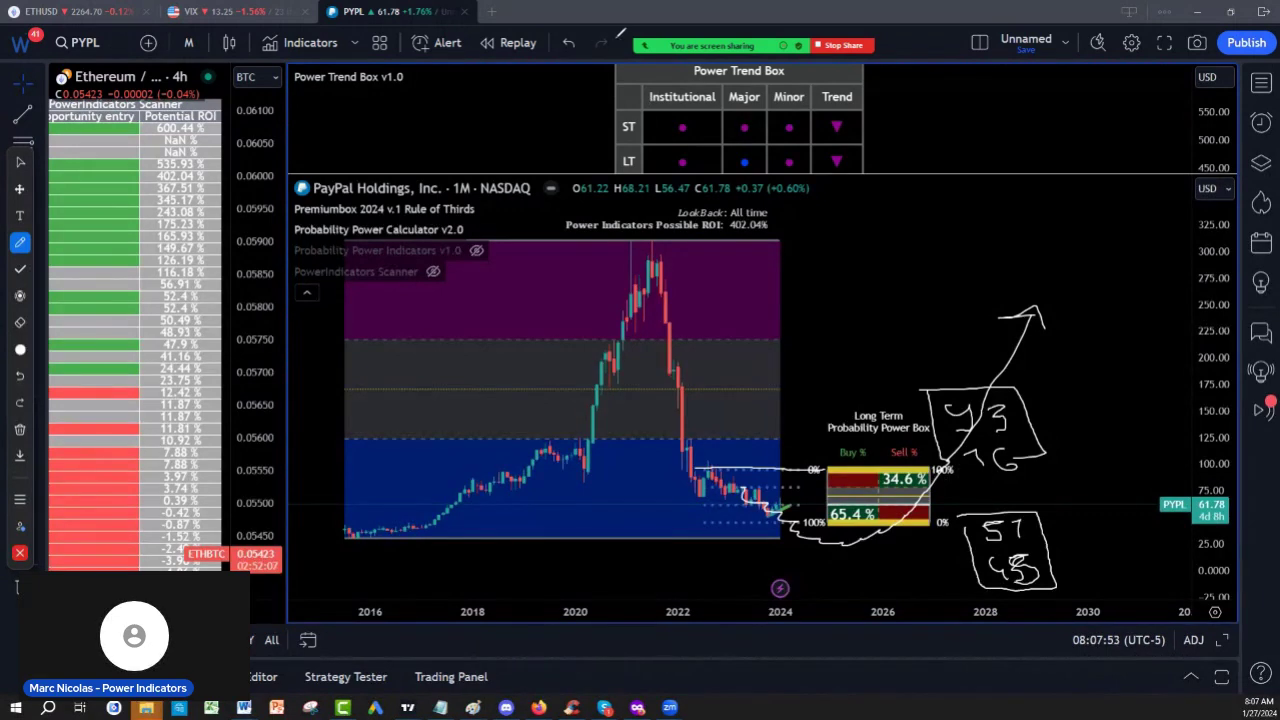
- Clear all annotations from the monthly PYPL chart and stop drawing
{"action": "mouse_move", "coordinate": [729, 48]}
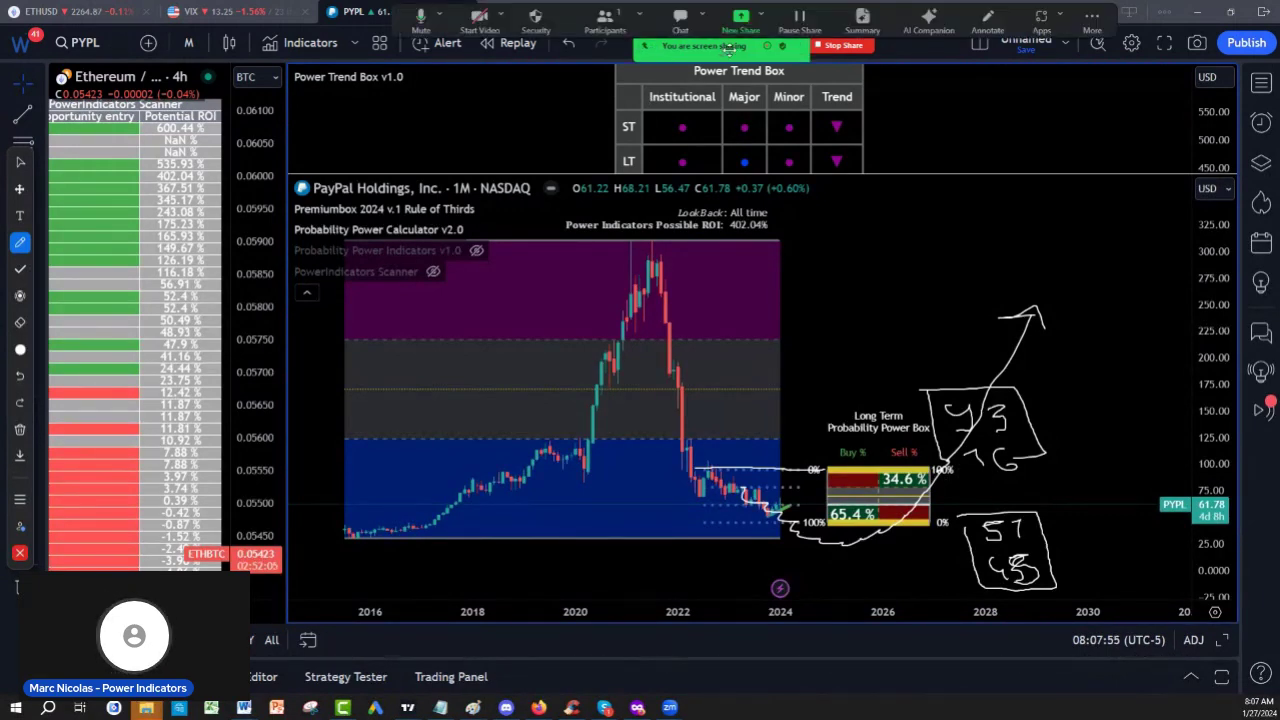
{"action": "left_click", "coordinate": [19, 430]}
{"action": "left_click", "coordinate": [69, 440]}
{"action": "key", "text": "Escape"}
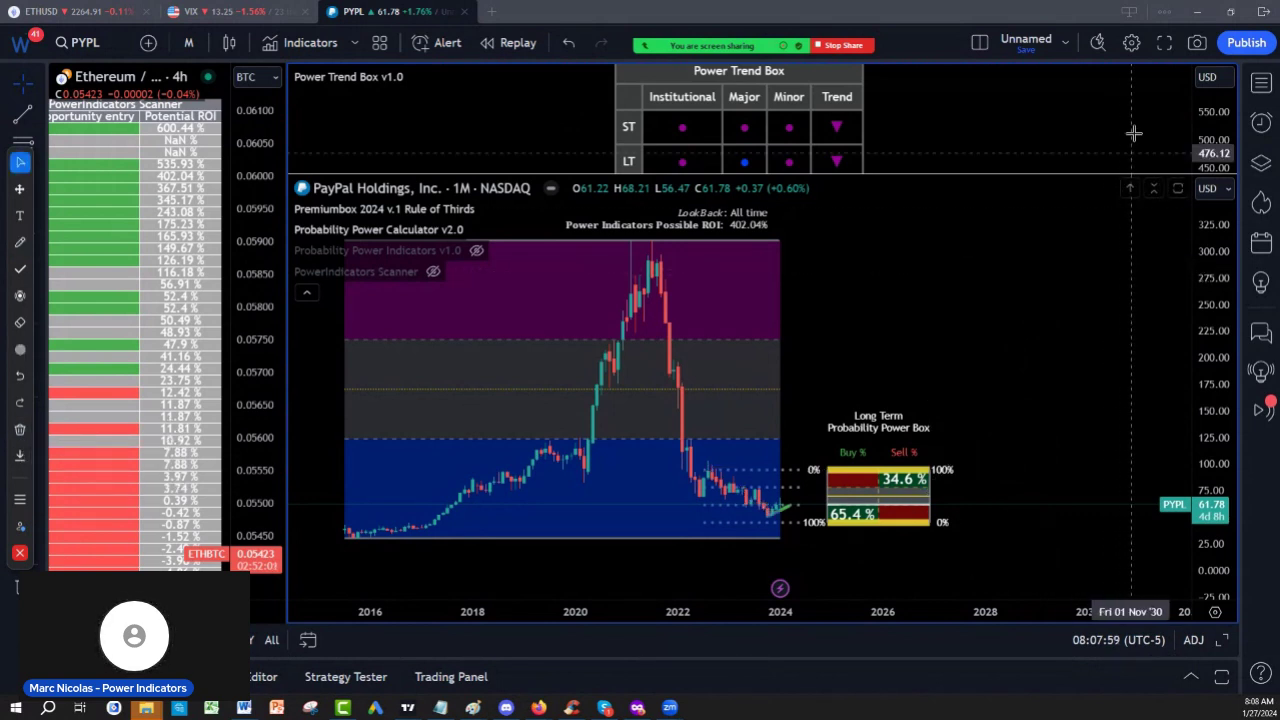
- Switch to Firefox to review PayPal's Yahoo Finance statistics, the Seeking Alpha article and Google's quarterly financials, and return to the chart
{"action": "left_click", "coordinate": [1198, 18]}
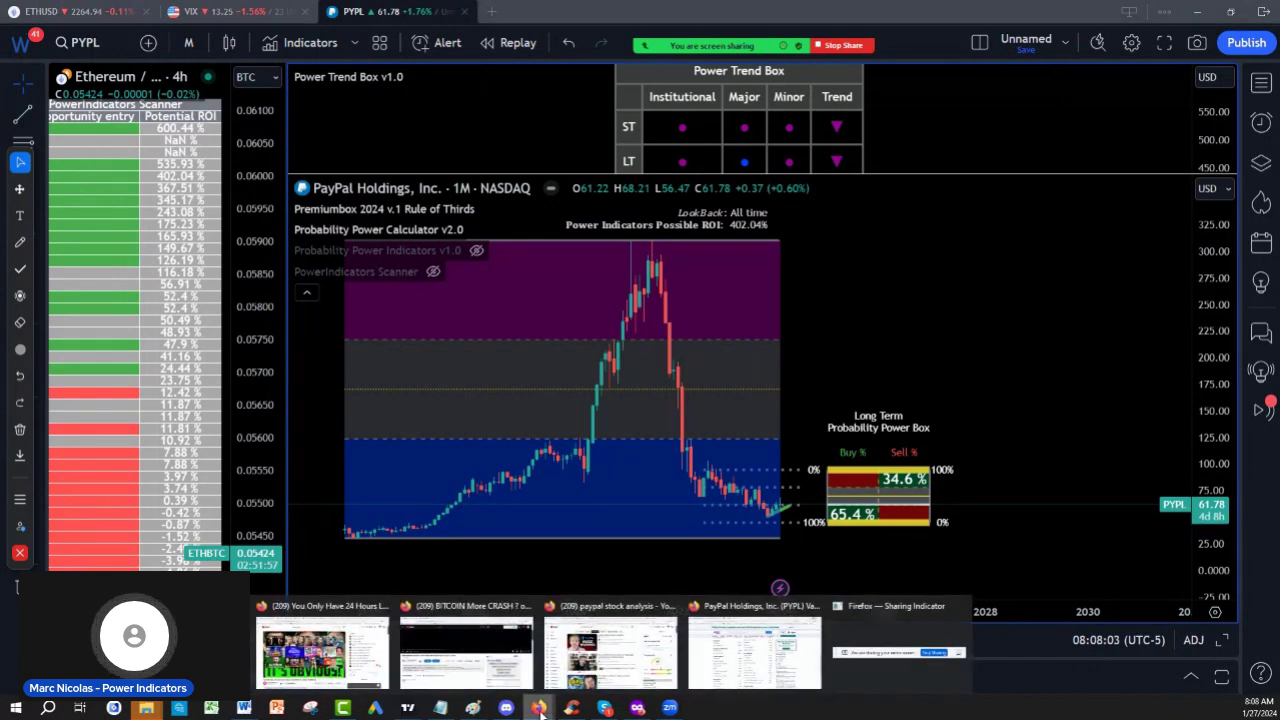
{"action": "left_click", "coordinate": [736, 688]}
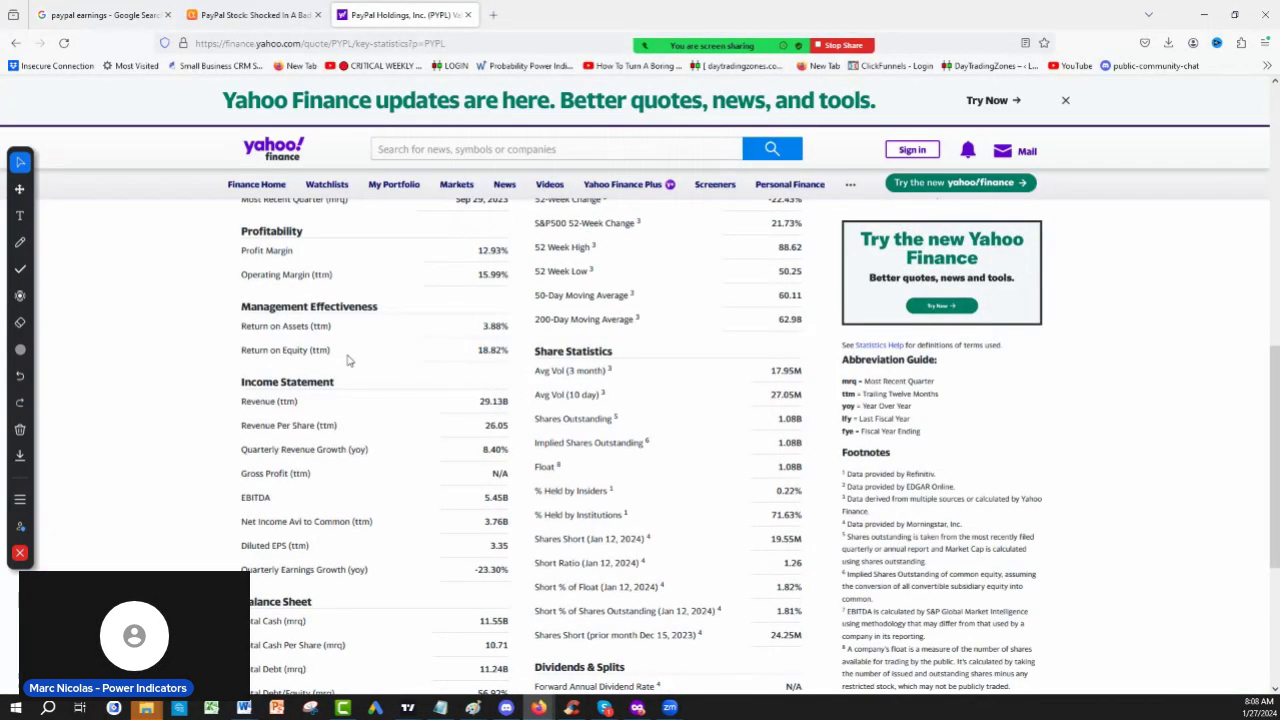
{"action": "left_click", "coordinate": [252, 22]}
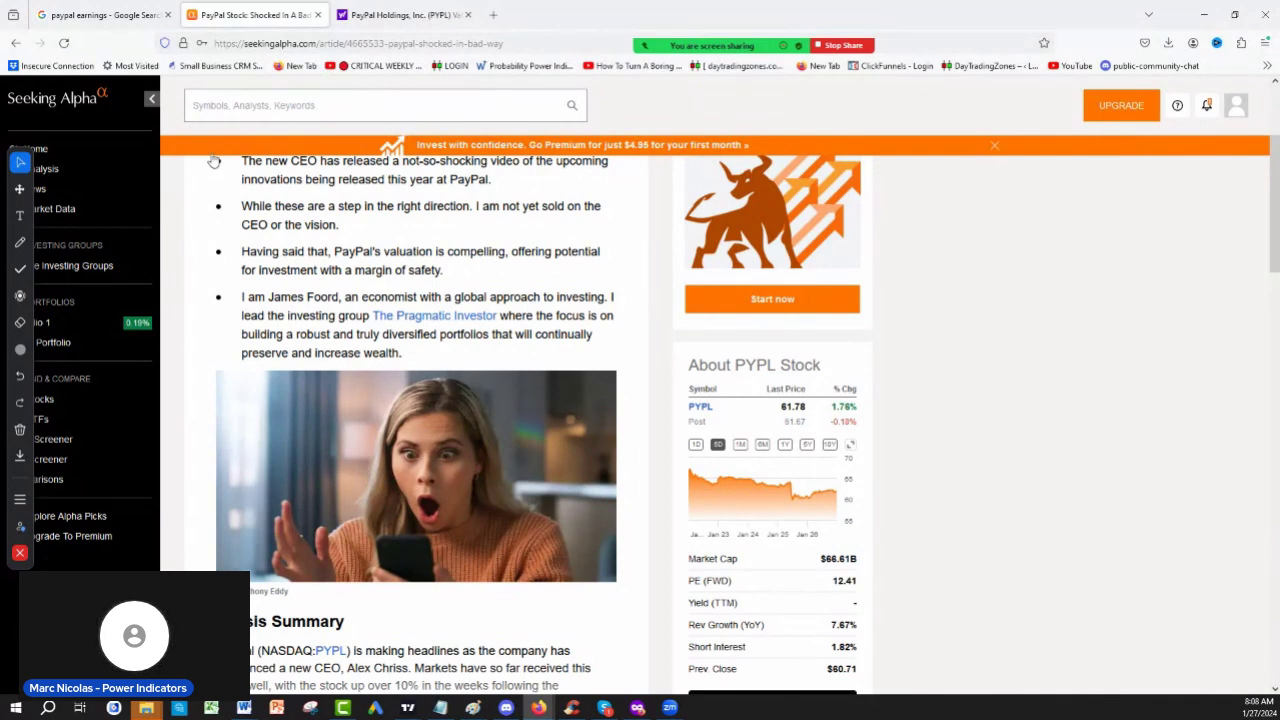
{"action": "left_click", "coordinate": [104, 15]}
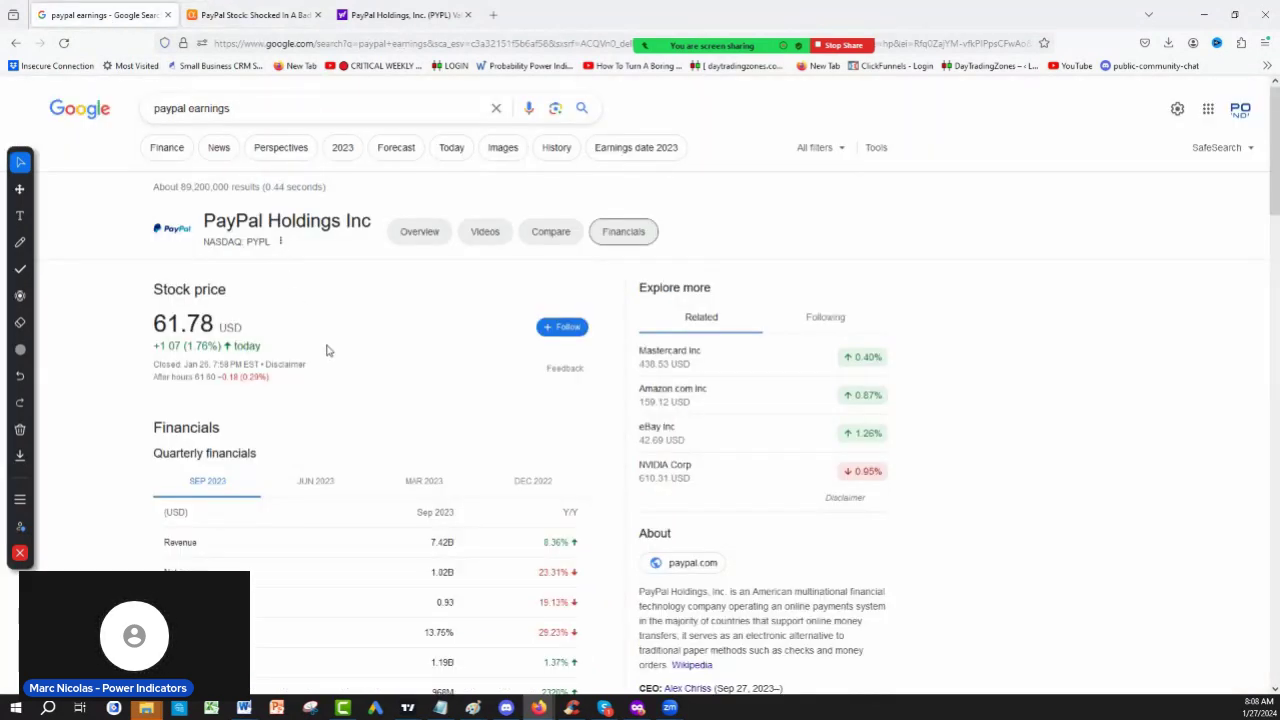
{"action": "scroll", "coordinate": [328, 350], "scroll_direction": "down", "scroll_amount": 3}
{"action": "scroll", "coordinate": [328, 350], "scroll_direction": "up", "scroll_amount": 2}
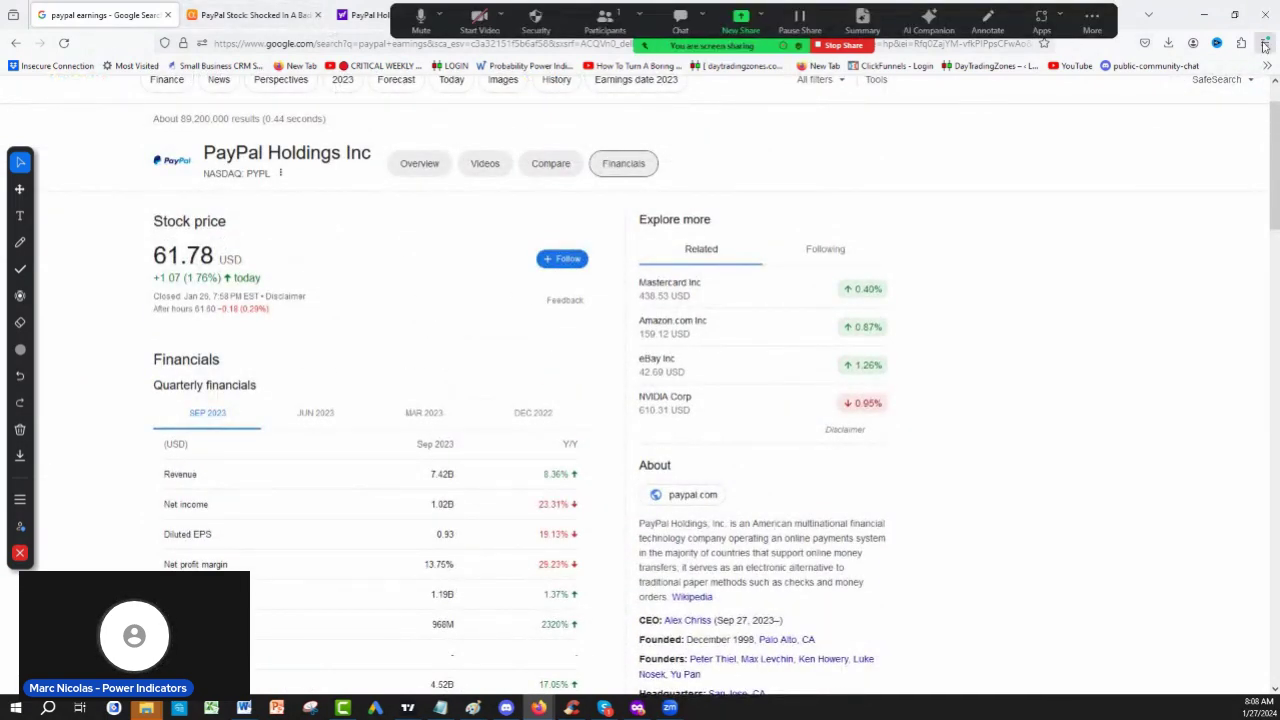
{"action": "left_click", "coordinate": [1204, 14]}
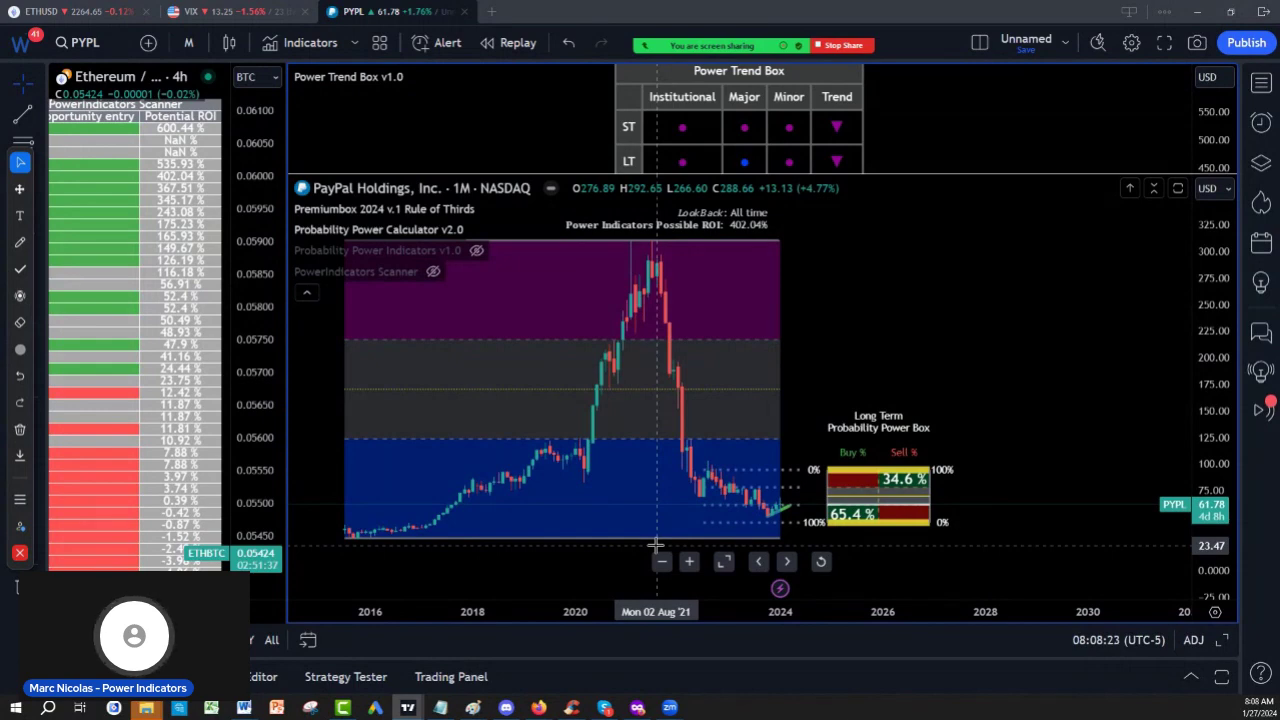
- View the monthly chart of Block, Inc. (SQ) on NYSE for comparison and return to PayPal (PYPL) on NASDAQ
{"action": "type", "text": "SQ"}
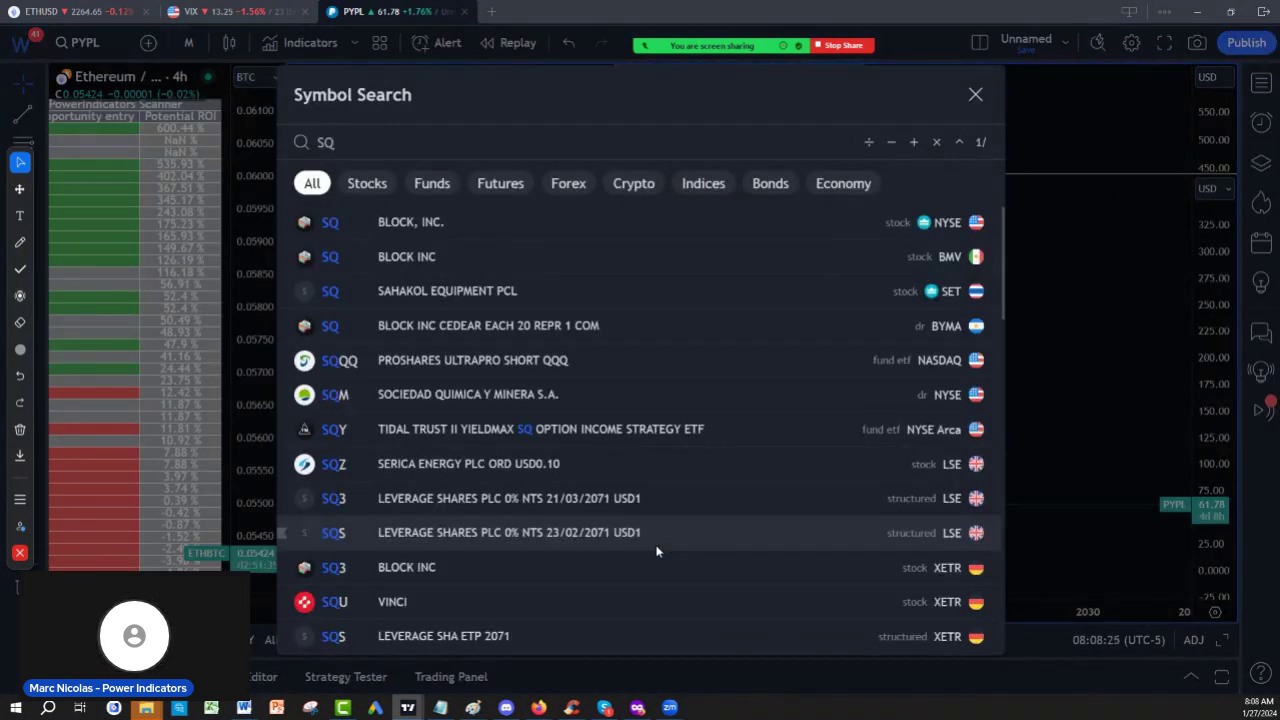
{"action": "left_click", "coordinate": [449, 227]}
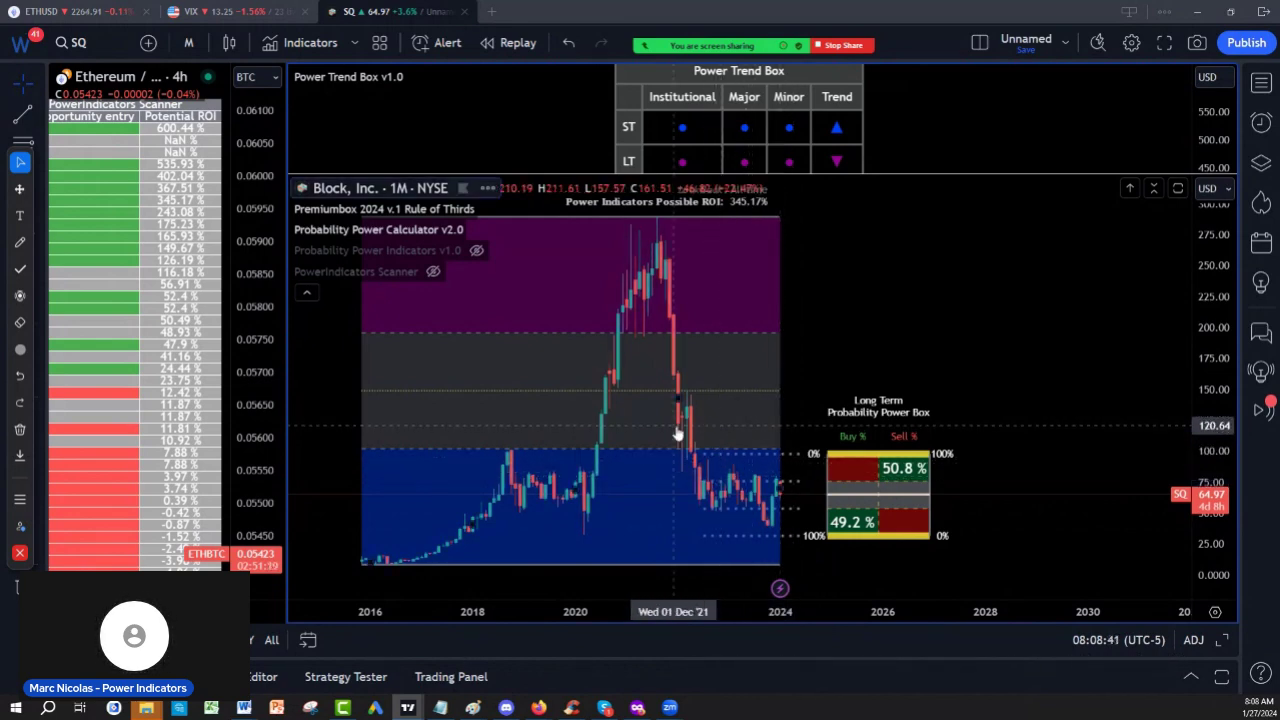
{"action": "type", "text": "PYPL"}
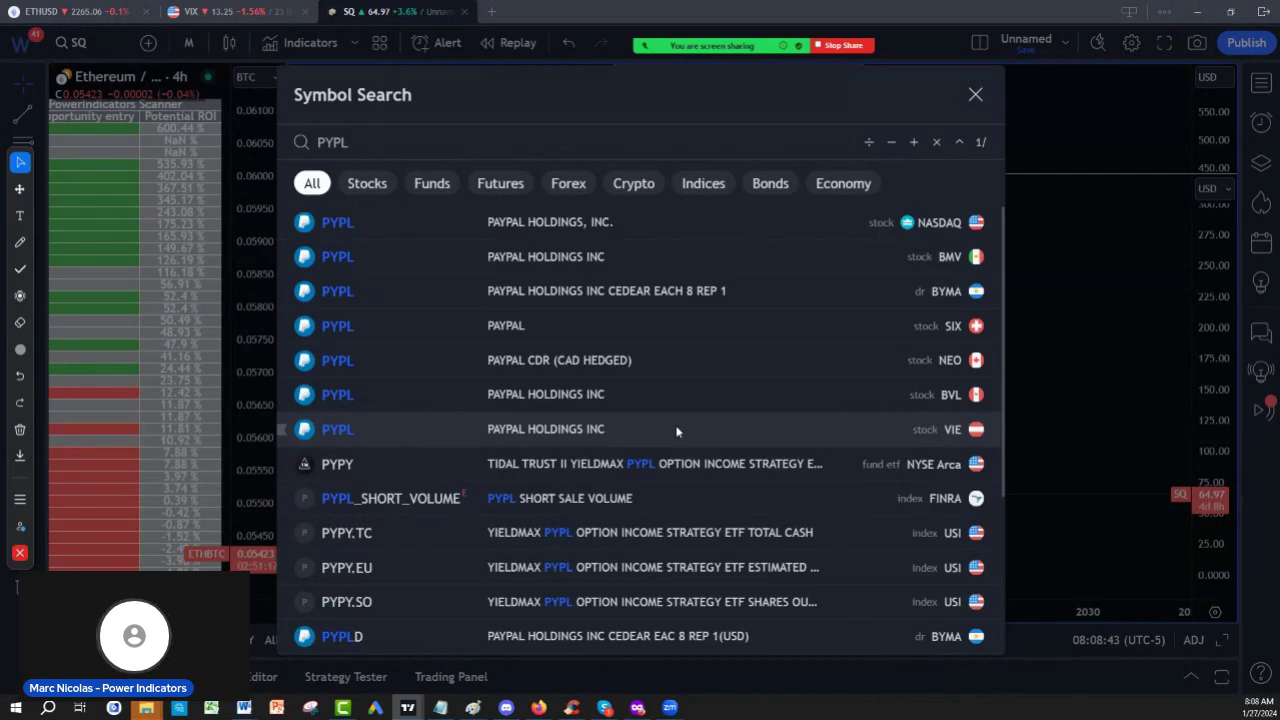
{"action": "left_click", "coordinate": [517, 237]}
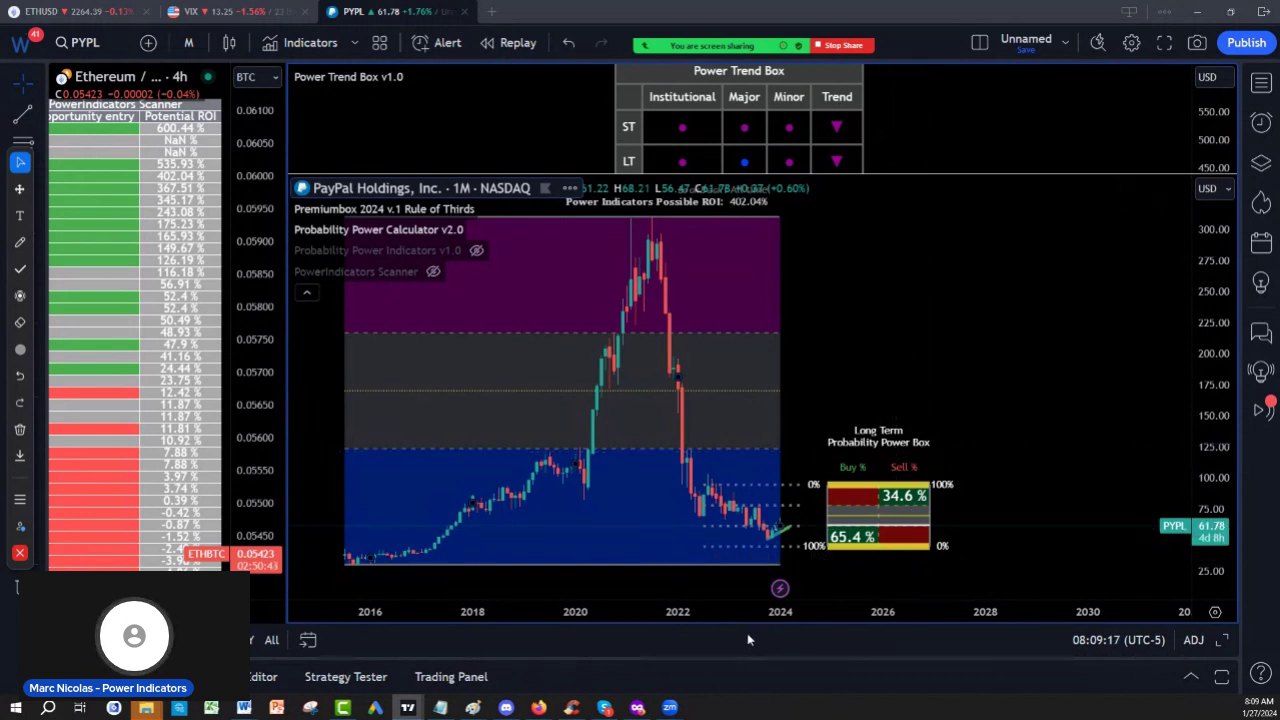
- Stretch the monthly chart's time scale slightly and draw a freehand frame around PYPL's price action from about 2019 to 2024
{"action": "left_click_drag", "start_coordinate": [752, 611], "coordinate": [700, 617]}
{"action": "left_click_drag", "start_coordinate": [971, 364], "coordinate": [1077, 371]}
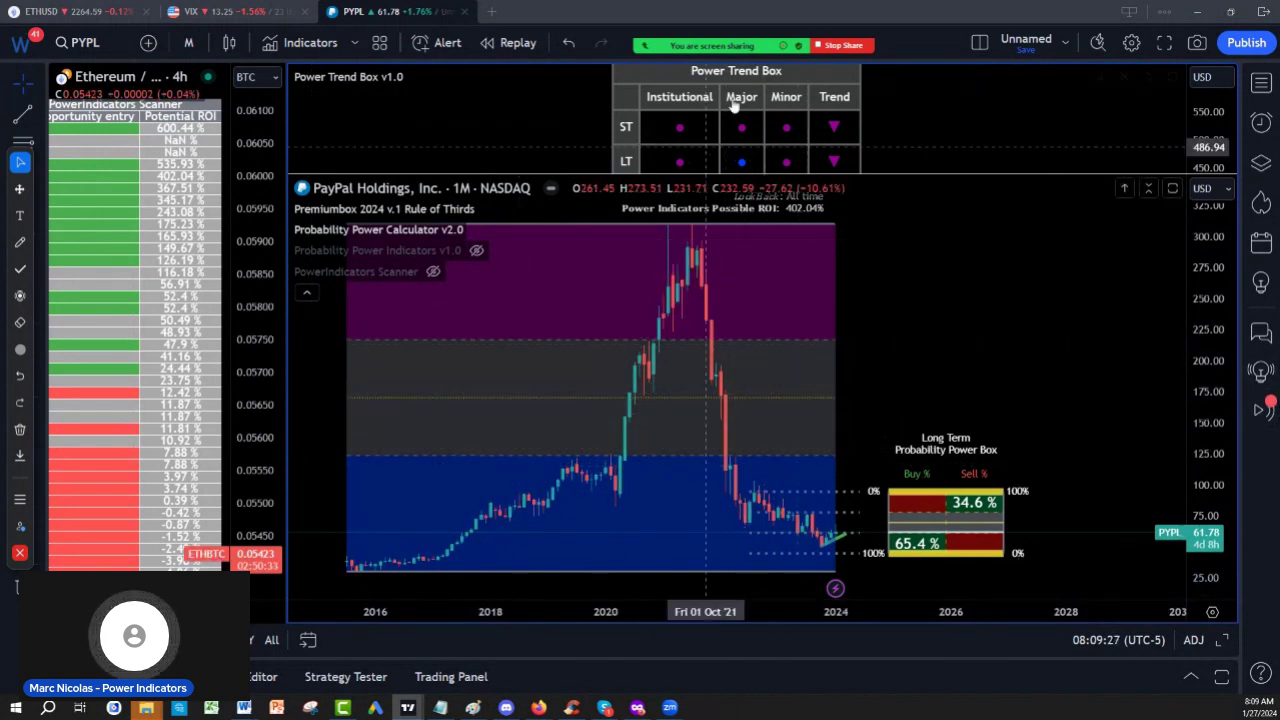
{"action": "mouse_move", "coordinate": [750, 46]}
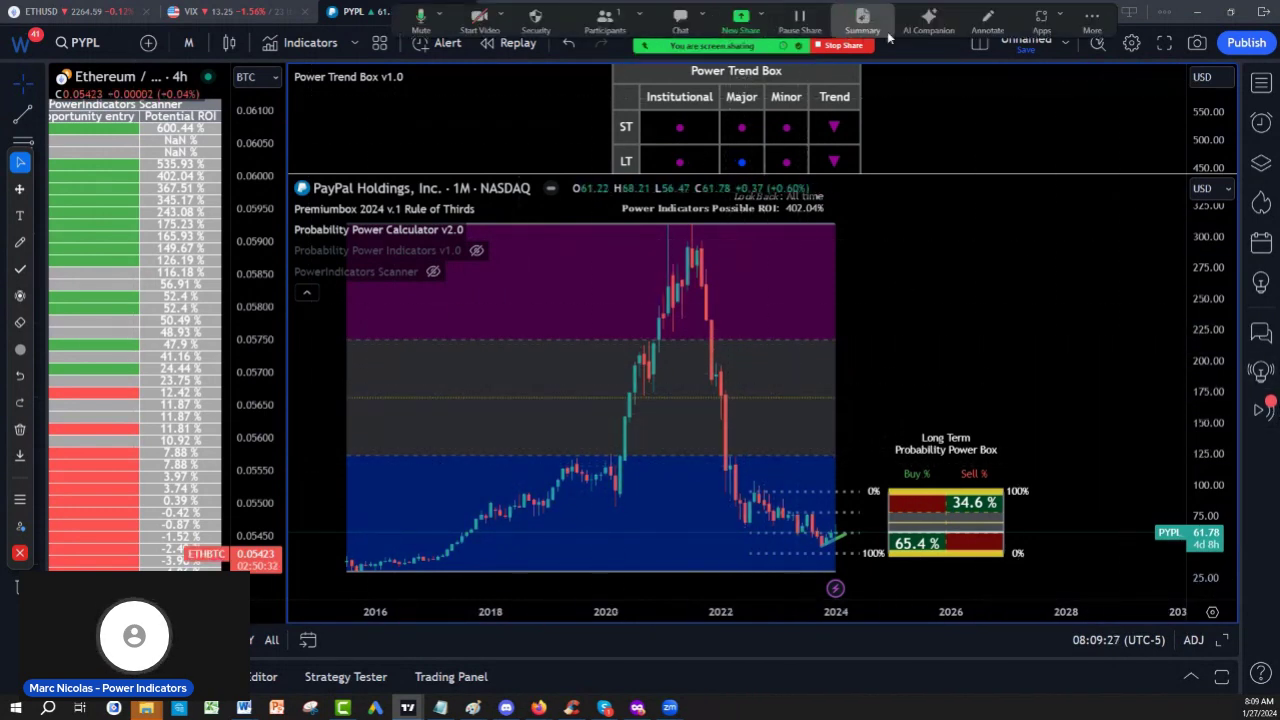
{"action": "left_click", "coordinate": [988, 32]}
{"action": "left_click", "coordinate": [986, 29]}
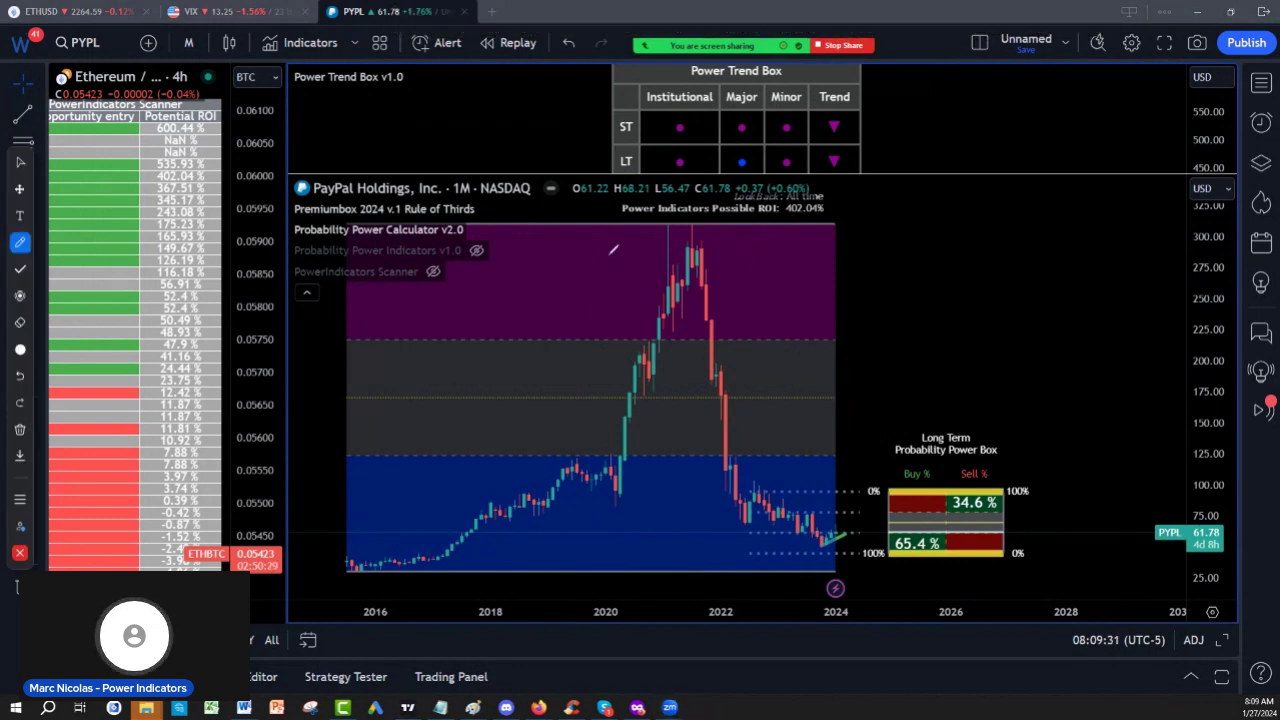
{"action": "mouse_move", "coordinate": [580, 235]}
{"action": "left_mouse_down"}
{"action": "mouse_move", "coordinate": [555, 572]}
{"action": "mouse_move", "coordinate": [796, 584]}
{"action": "mouse_move", "coordinate": [868, 540]}
{"action": "mouse_move", "coordinate": [845, 255]}
{"action": "mouse_move", "coordinate": [772, 222]}
{"action": "mouse_move", "coordinate": [577, 228]}
{"action": "left_mouse_up"}
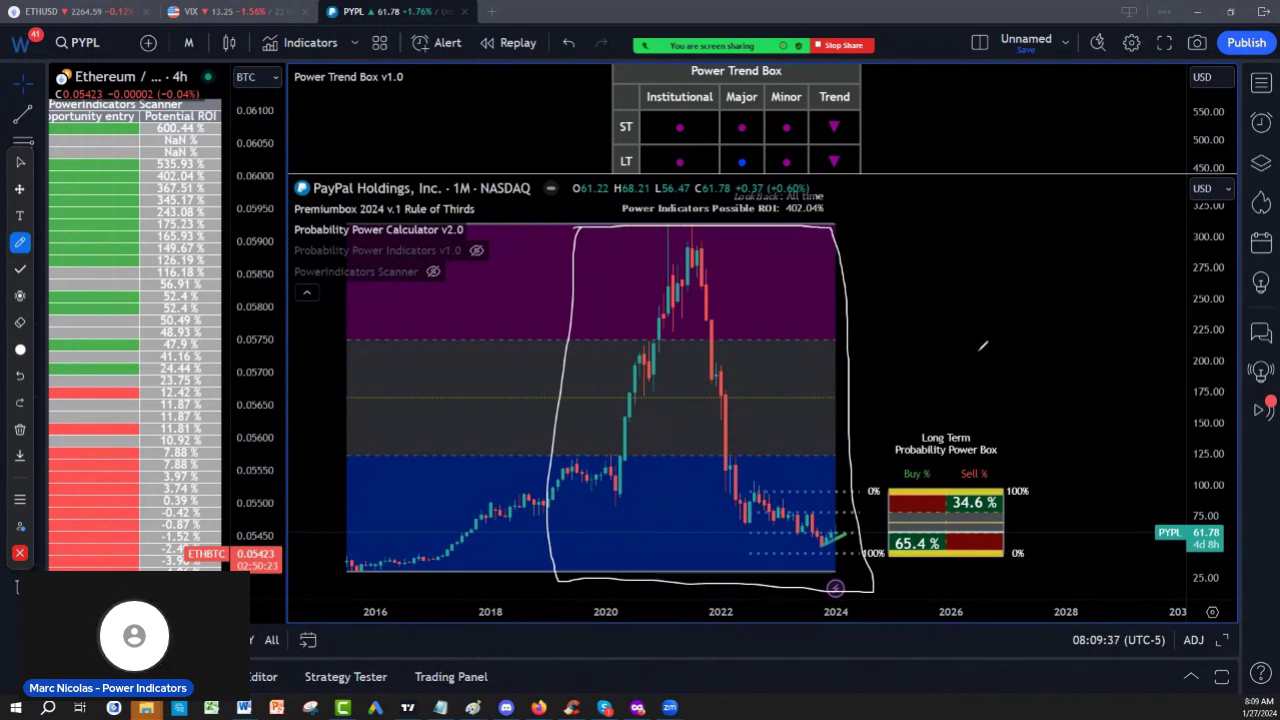
- Handwrite three stacked rows of figures above the Long Term Probability Power Box, beginning with 954 and 756
{"action": "mouse_move", "coordinate": [968, 216]}
{"action": "left_mouse_down"}
{"action": "mouse_move", "coordinate": [958, 268]}
{"action": "mouse_move", "coordinate": [982, 232]}
{"action": "mouse_move", "coordinate": [985, 256]}
{"action": "left_mouse_up"}
{"action": "left_click_drag", "start_coordinate": [1007, 236], "coordinate": [1022, 267]}
{"action": "mouse_move", "coordinate": [964, 296]}
{"action": "left_mouse_down"}
{"action": "mouse_move", "coordinate": [976, 328]}
{"action": "mouse_move", "coordinate": [986, 302]}
{"action": "mouse_move", "coordinate": [984, 326]}
{"action": "left_mouse_up"}
{"action": "mouse_move", "coordinate": [1014, 284]}
{"action": "left_mouse_down"}
{"action": "mouse_move", "coordinate": [1042, 300]}
{"action": "mouse_move", "coordinate": [1018, 324]}
{"action": "mouse_move", "coordinate": [1026, 314]}
{"action": "left_mouse_up"}
{"action": "mouse_move", "coordinate": [976, 356]}
{"action": "left_mouse_down"}
{"action": "mouse_move", "coordinate": [966, 368]}
{"action": "mouse_move", "coordinate": [972, 356]}
{"action": "mouse_move", "coordinate": [1006, 370]}
{"action": "mouse_move", "coordinate": [1034, 362]}
{"action": "left_mouse_up"}
{"action": "mouse_move", "coordinate": [1026, 354]}
{"action": "left_mouse_down"}
{"action": "mouse_move", "coordinate": [1028, 380]}
{"action": "mouse_move", "coordinate": [1048, 340]}
{"action": "mouse_move", "coordinate": [1046, 368]}
{"action": "left_mouse_up"}
{"action": "mouse_move", "coordinate": [966, 352]}
{"action": "left_mouse_down"}
{"action": "mouse_move", "coordinate": [960, 362]}
{"action": "mouse_move", "coordinate": [978, 350]}
{"action": "left_mouse_up"}
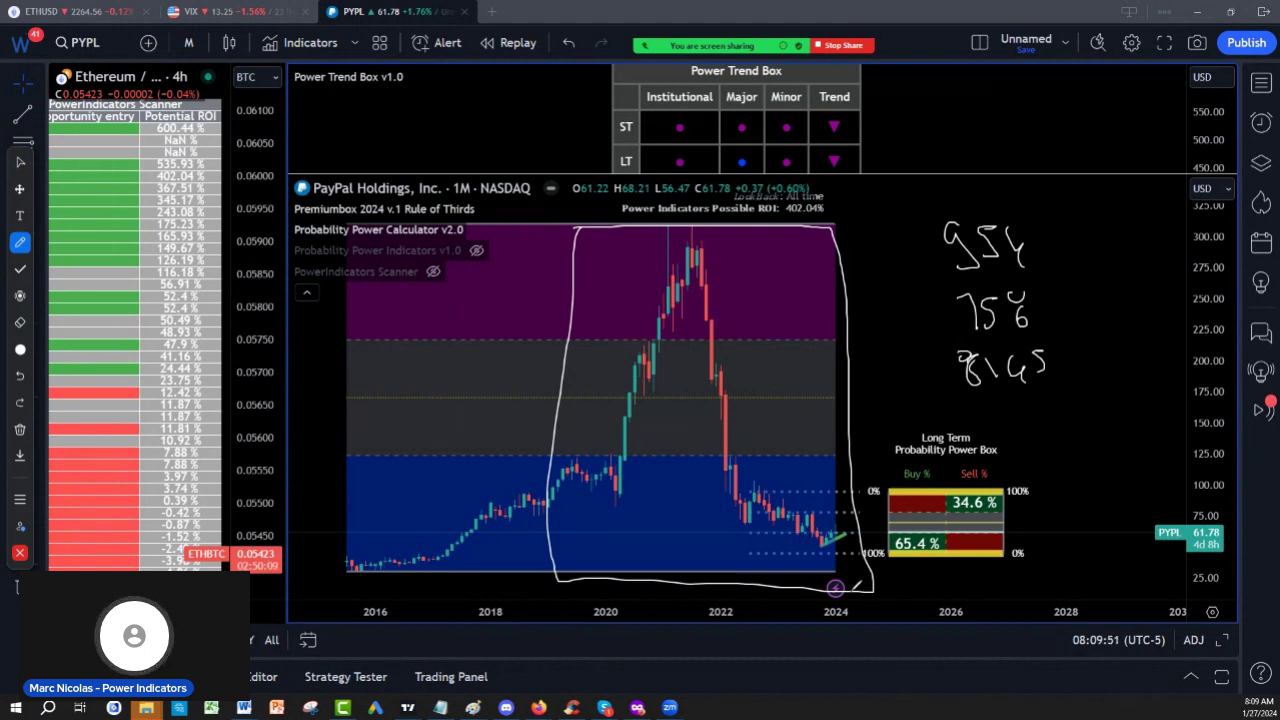